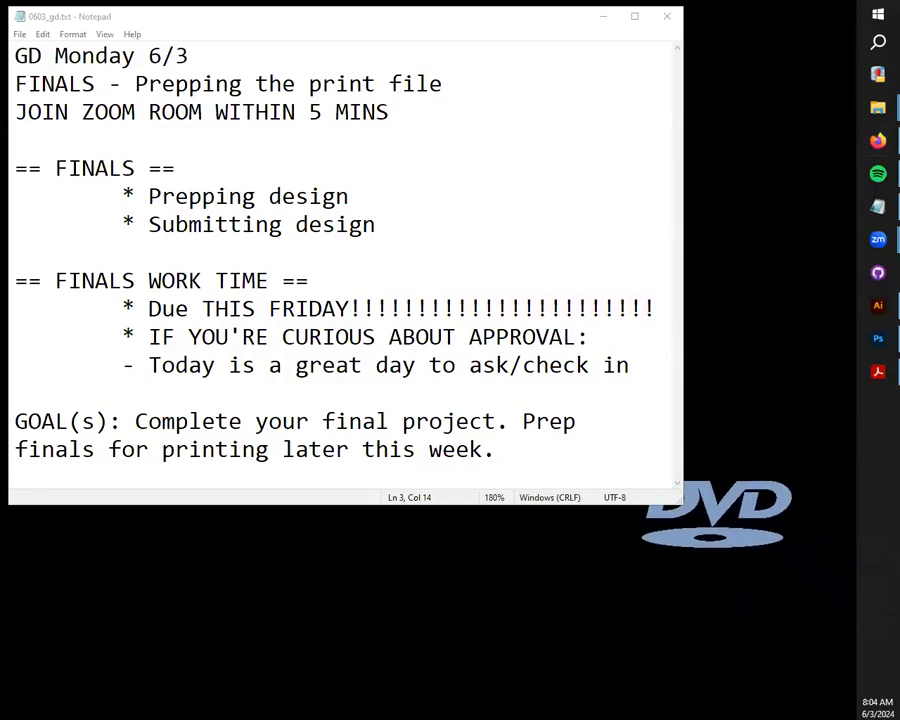
# Highlight the "Prepping design" agenda line in the notes and switch to the T-shirt template in Illustrator.
pyautogui.click(460, 251)
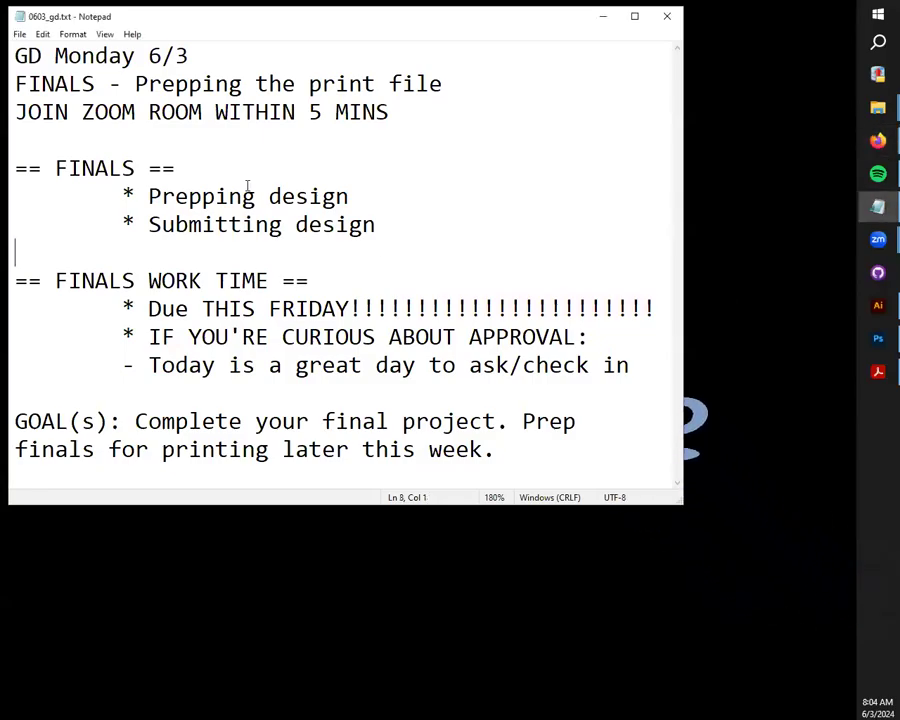
pyautogui.moveTo(149, 196); pyautogui.dragTo(378, 193)
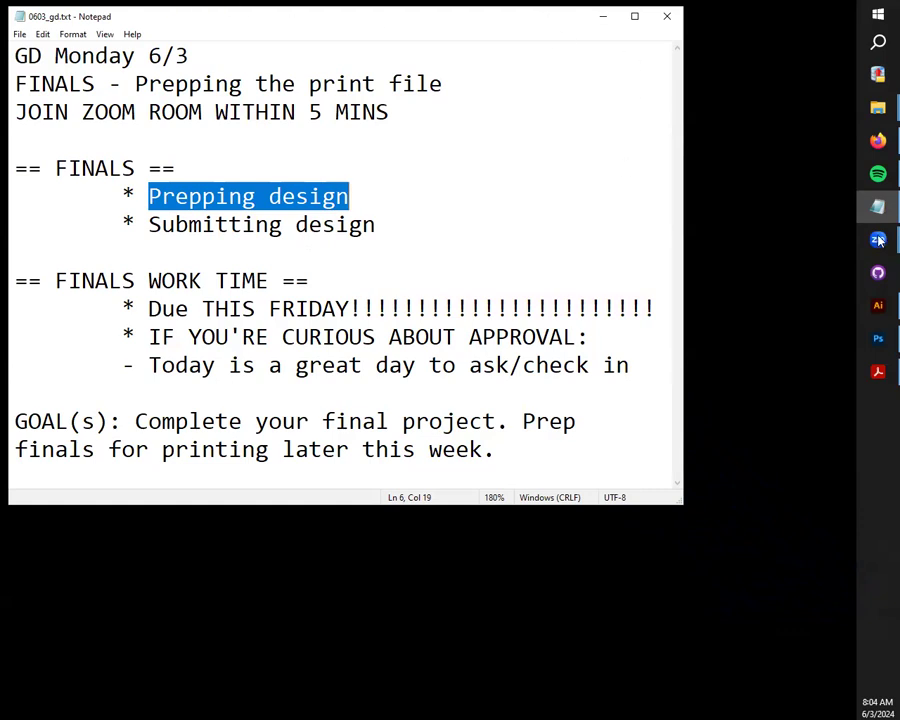
pyautogui.click(878, 309)
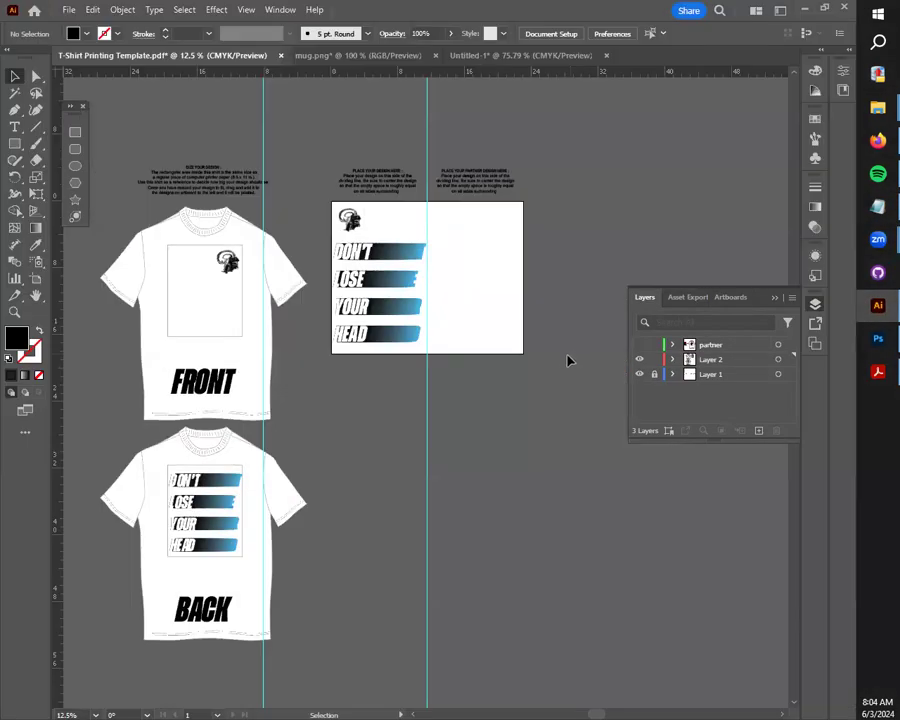
# Examine how the skull and "DON'T LOSE YOUR HEAD" designs sit on their side of the artboard's dividing line.
pyautogui.scroll(4, 391, 460)
pyautogui.moveTo(439, 362); pyautogui.dragTo(422, 670)
pyautogui.scroll(-1, 431, 448)
pyautogui.moveTo(414, 449); pyautogui.dragTo(396, 532)
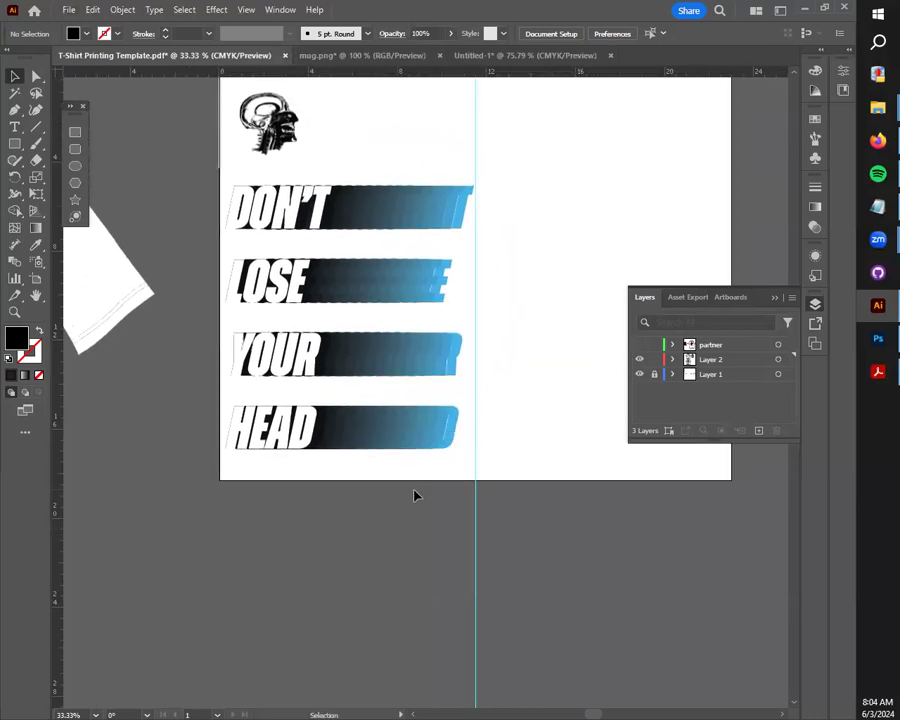
pyautogui.moveTo(418, 488); pyautogui.dragTo(395, 586)
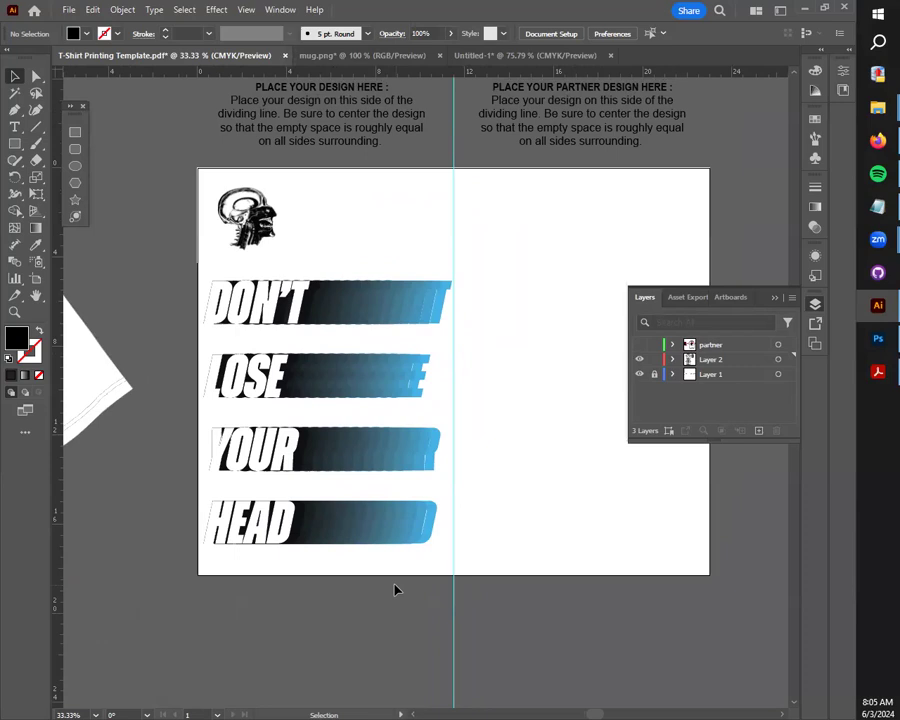
pyautogui.scroll(1, 426, 354)
pyautogui.moveTo(428, 330); pyautogui.dragTo(479, 392)
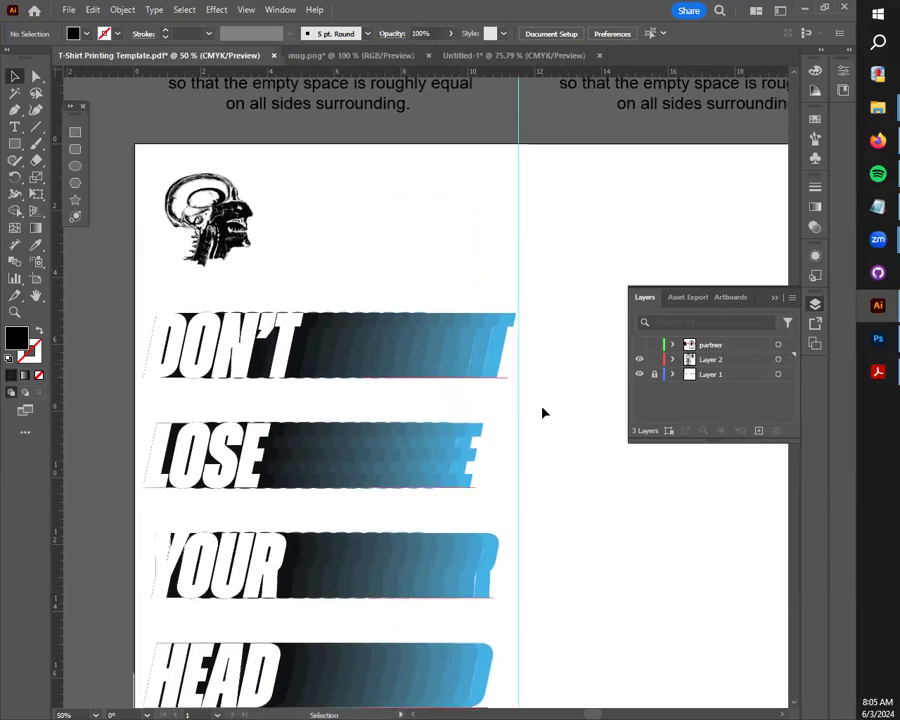
pyautogui.moveTo(472, 494); pyautogui.dragTo(473, 455)
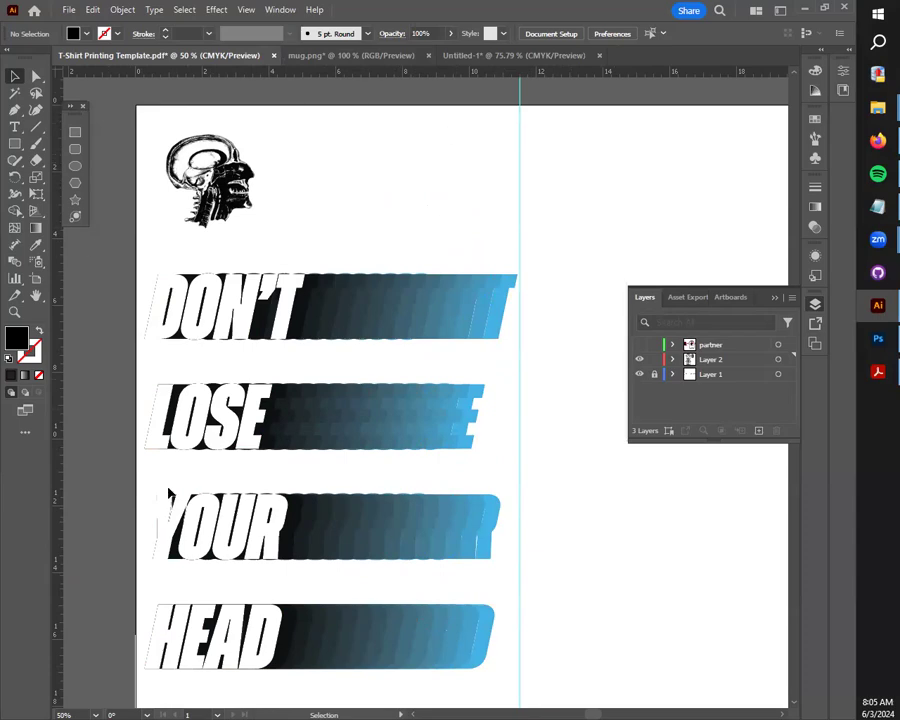
pyautogui.scroll(-2, 363, 243)
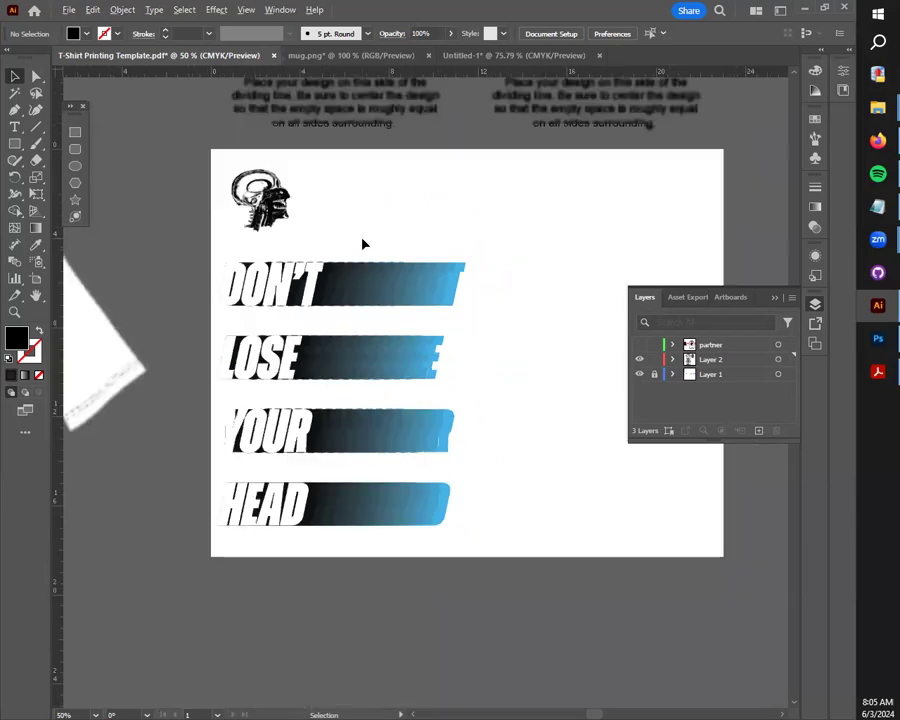
# Compare the FRONT and BACK shirt mockups with the skull and text designs placed on the artboard.
pyautogui.moveTo(167, 349); pyautogui.dragTo(424, 286)
pyautogui.scroll(-1, 350, 522)
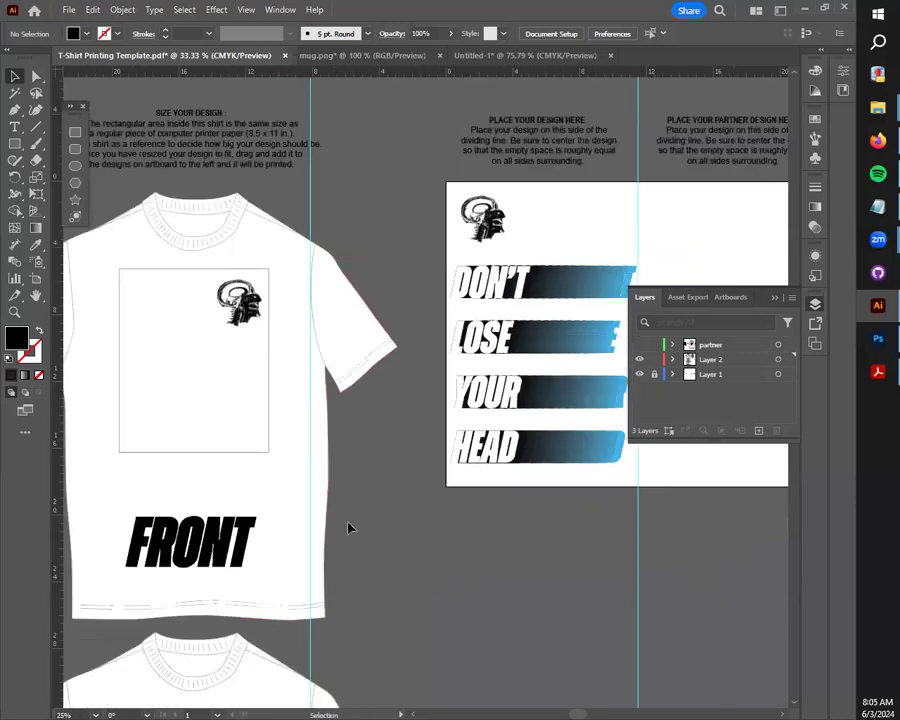
pyautogui.moveTo(351, 513); pyautogui.dragTo(424, 336)
pyautogui.moveTo(426, 443); pyautogui.dragTo(427, 299)
pyautogui.moveTo(477, 387); pyautogui.dragTo(462, 448)
pyautogui.scroll(-1, 502, 360)
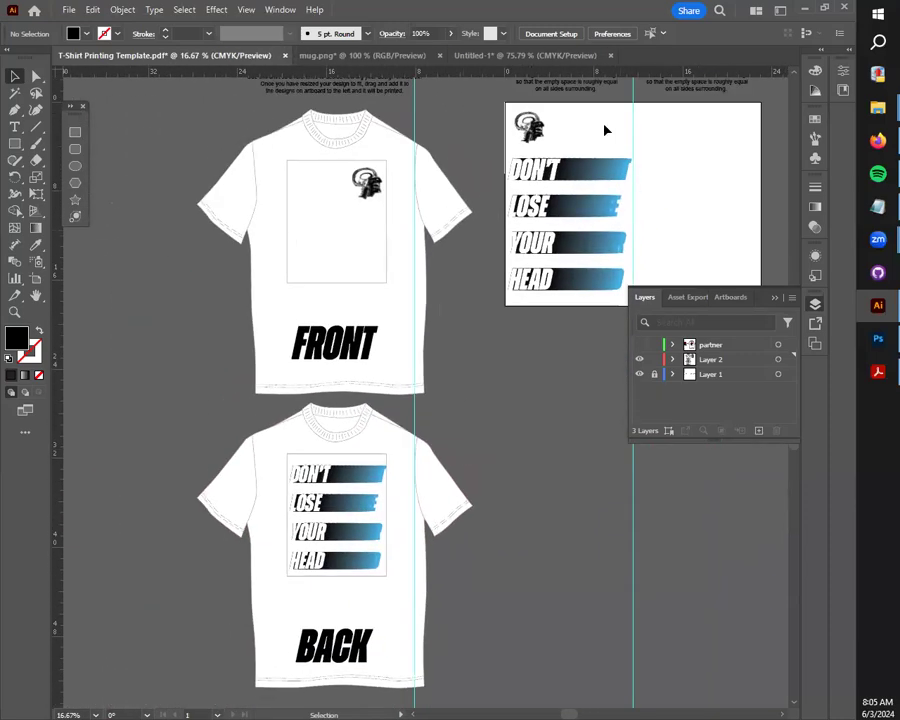
pyautogui.click(574, 186)
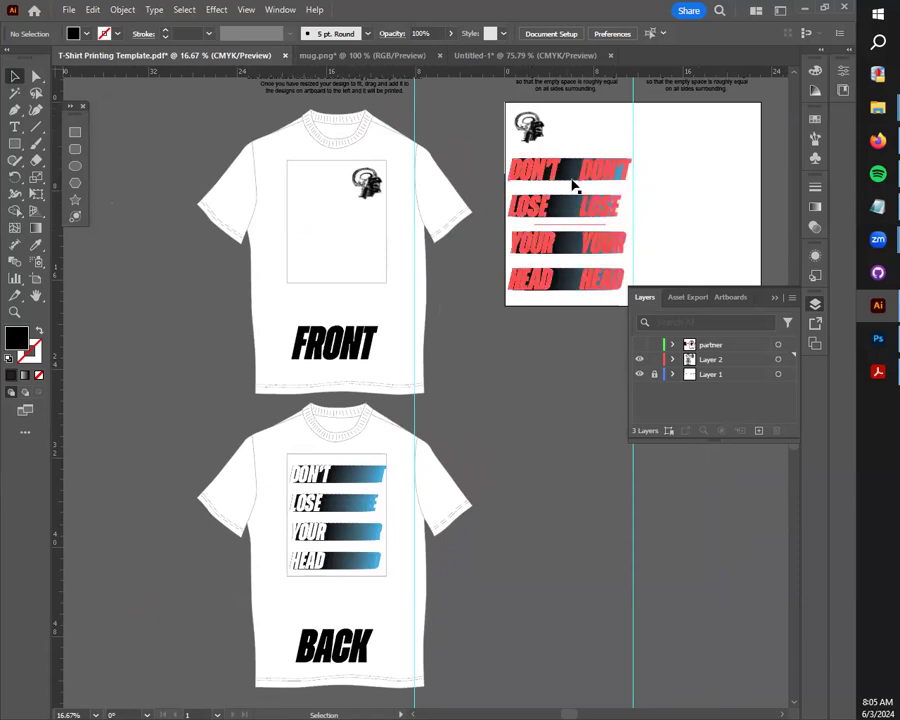
pyautogui.click(497, 176)
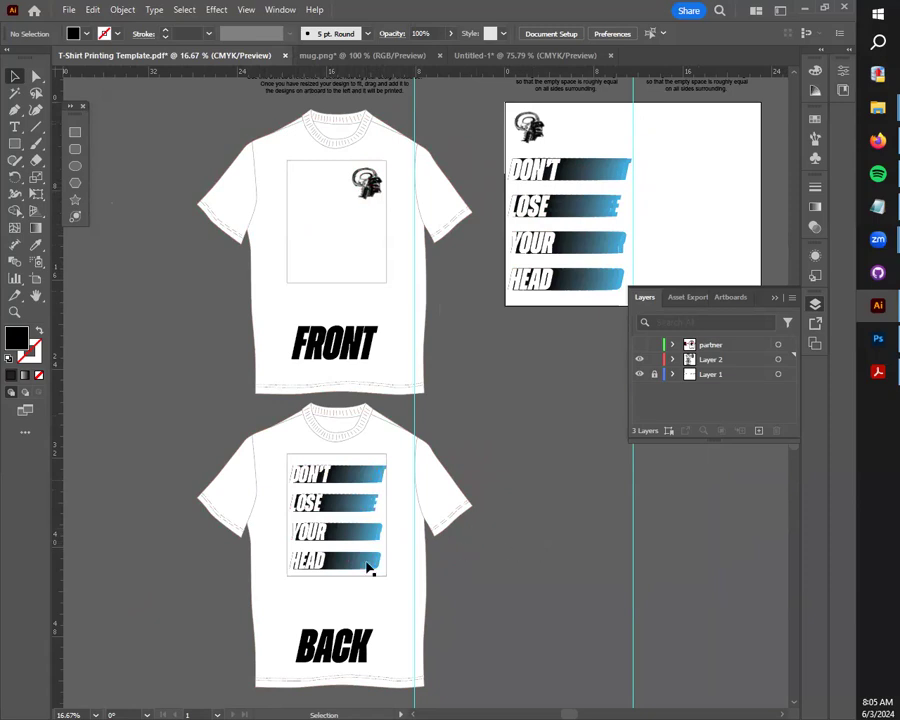
# Make the partner layer visible so the partner's mug design shows on its side of the artboard.
pyautogui.moveTo(542, 426); pyautogui.dragTo(337, 578)
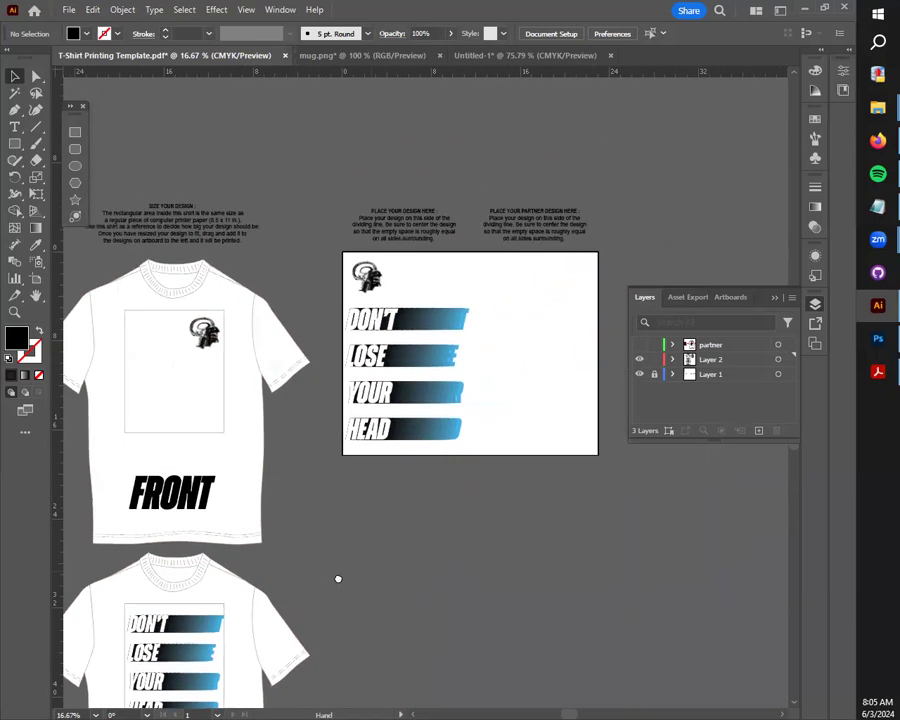
pyautogui.scroll(2, 388, 510)
pyautogui.moveTo(405, 454); pyautogui.dragTo(389, 608)
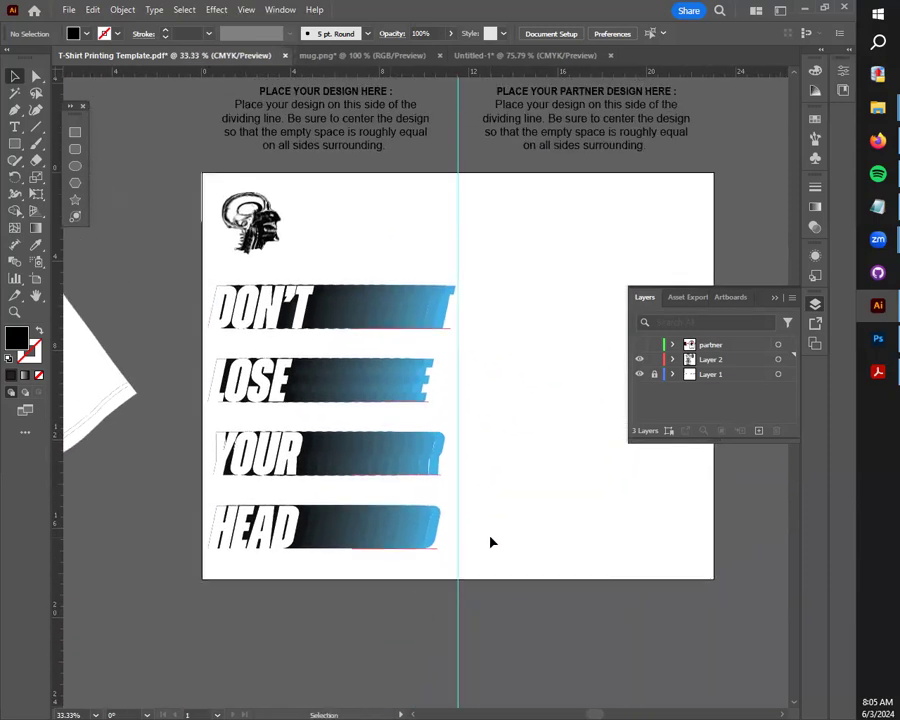
pyautogui.moveTo(505, 521); pyautogui.dragTo(494, 542)
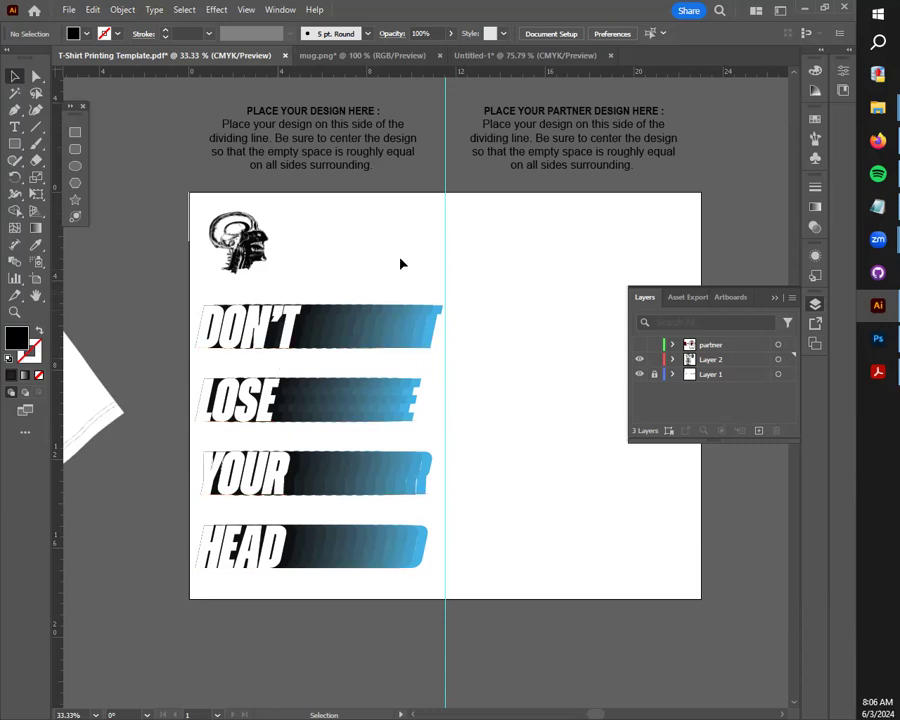
pyautogui.moveTo(490, 464); pyautogui.dragTo(382, 450)
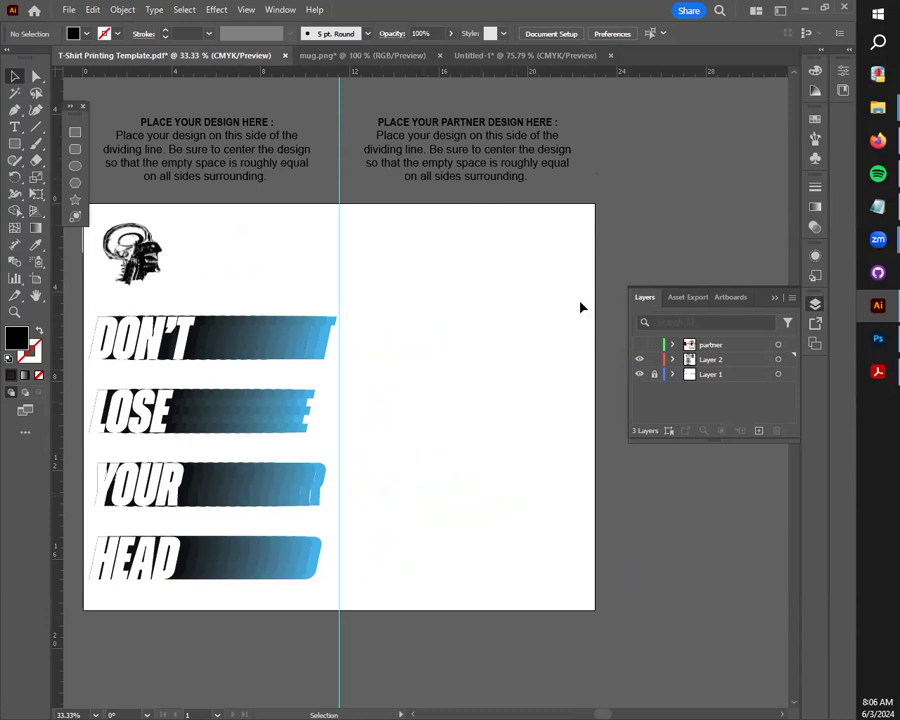
pyautogui.click(639, 344)
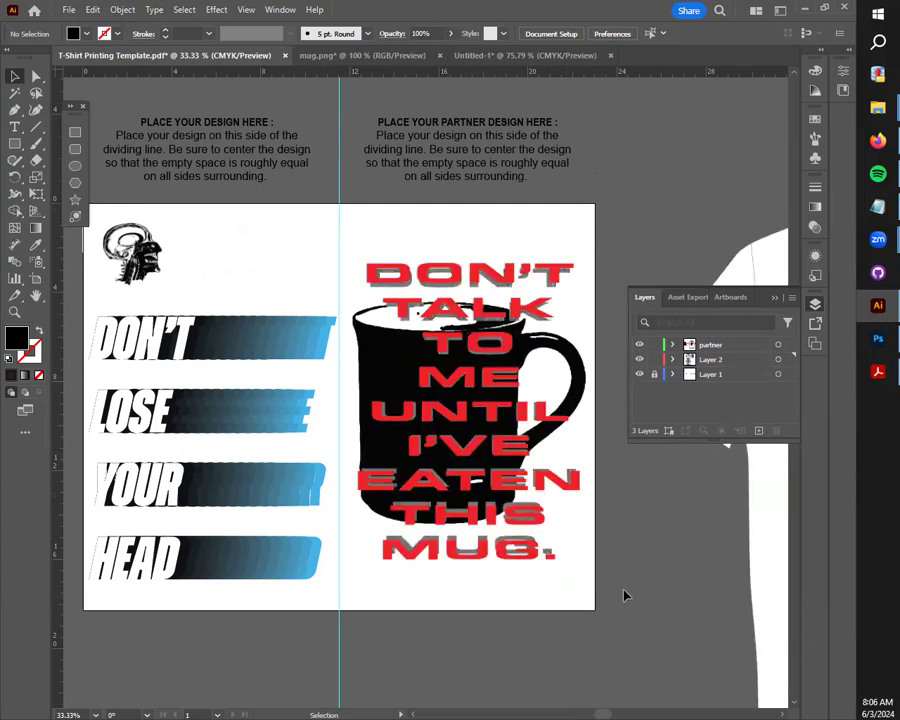
# Inspect the mug design's size and spacing within the partner half of the artboard.
pyautogui.press('space')
pyautogui.moveTo(615, 586); pyautogui.dragTo(540, 590)
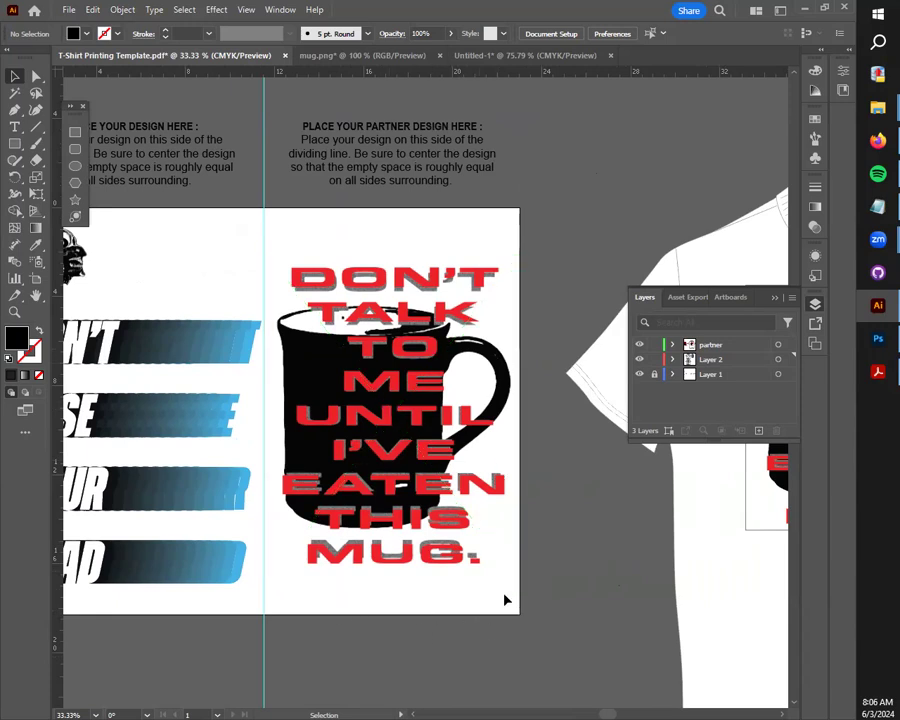
pyautogui.hscroll(-2, 512, 596)
pyautogui.scroll(1, 512, 596)
pyautogui.scroll(1, 456, 548)
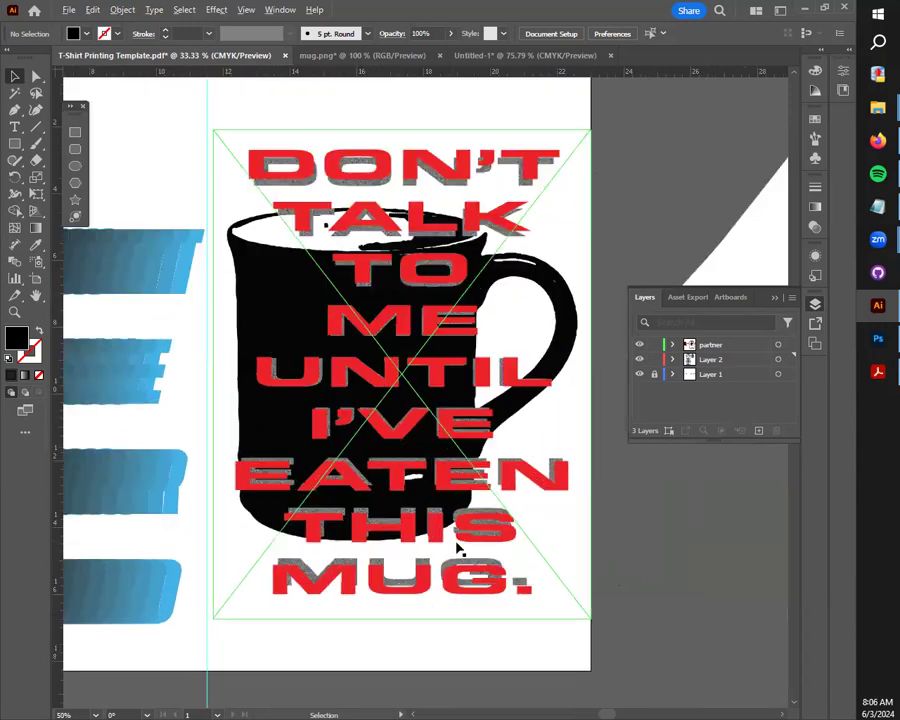
pyautogui.moveTo(462, 530); pyautogui.dragTo(379, 572)
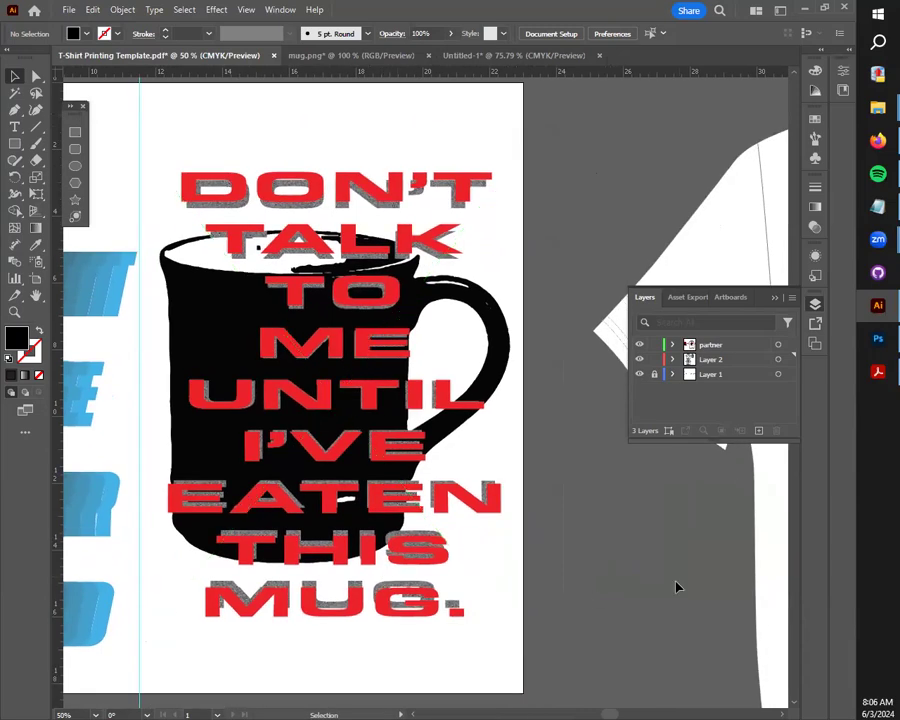
# Compare the FRONT, BACK and partner shirt mockups with both designs placed on the print artboard.
pyautogui.scroll(-1, 653, 571)
pyautogui.moveTo(564, 555); pyautogui.dragTo(364, 505)
pyautogui.scroll(-1, 597, 569)
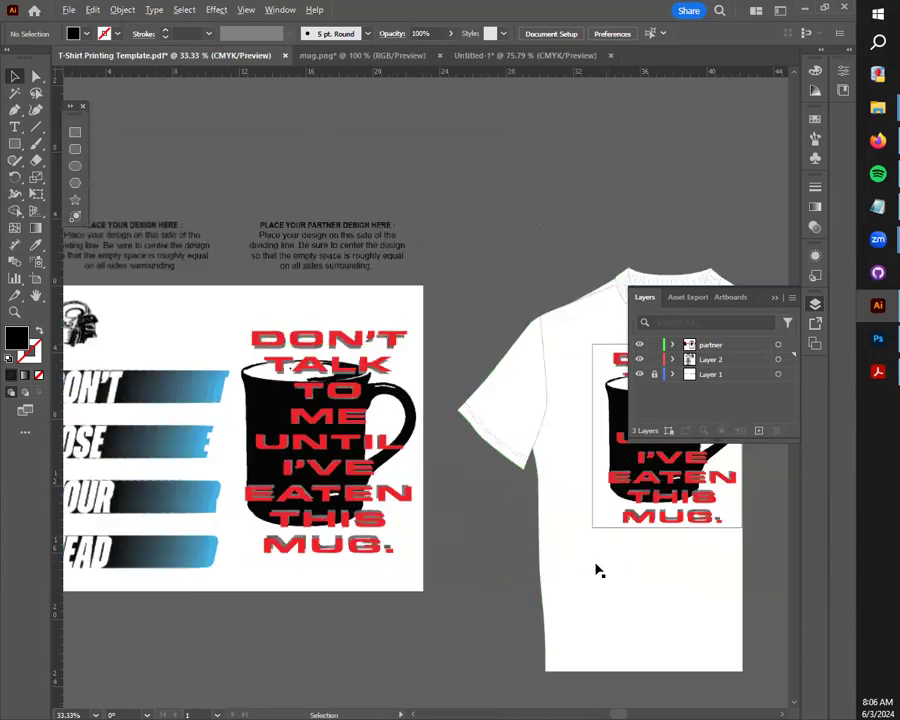
pyautogui.moveTo(618, 580); pyautogui.dragTo(526, 545)
pyautogui.scroll(-2, 519, 548)
pyautogui.moveTo(172, 703); pyautogui.dragTo(430, 592)
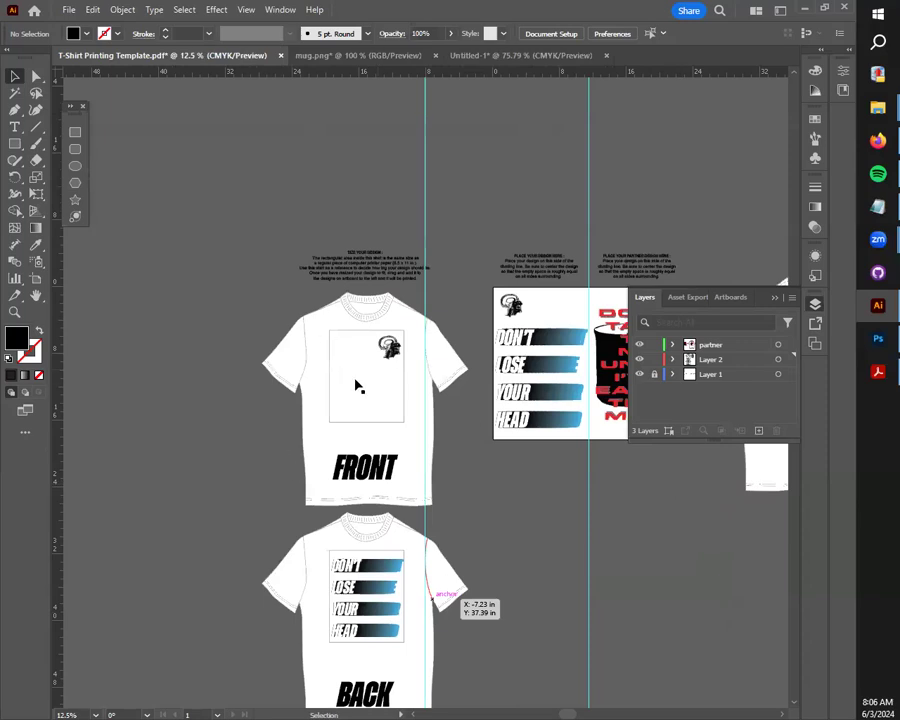
pyautogui.hscroll(5, 580, 522)
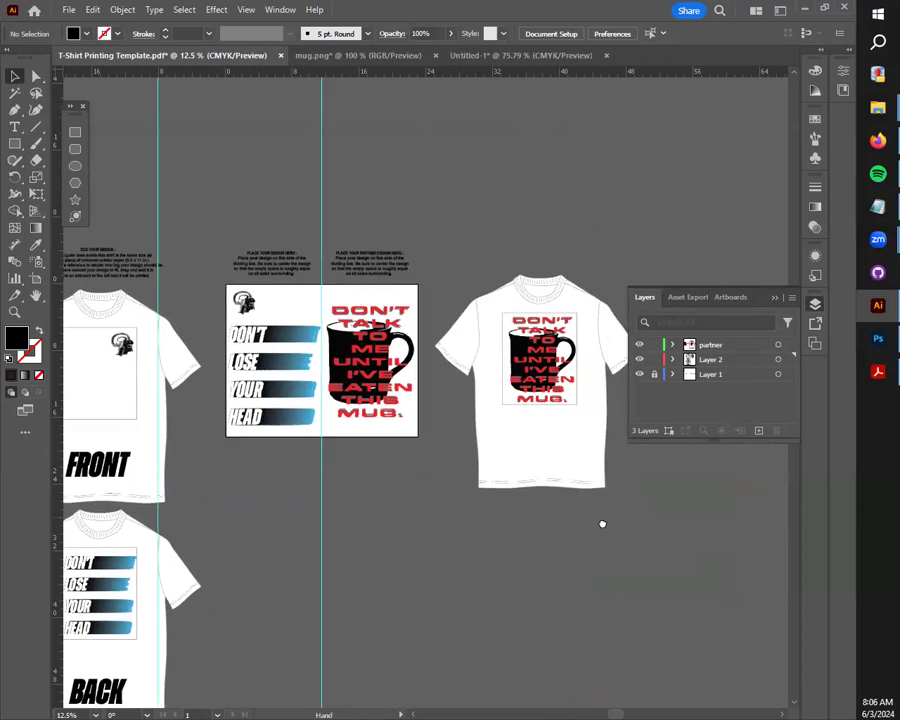
pyautogui.moveTo(602, 524); pyautogui.dragTo(335, 536)
pyautogui.scroll(2, 315, 448)
pyautogui.moveTo(322, 430); pyautogui.dragTo(498, 536)
pyautogui.scroll(1, 438, 479)
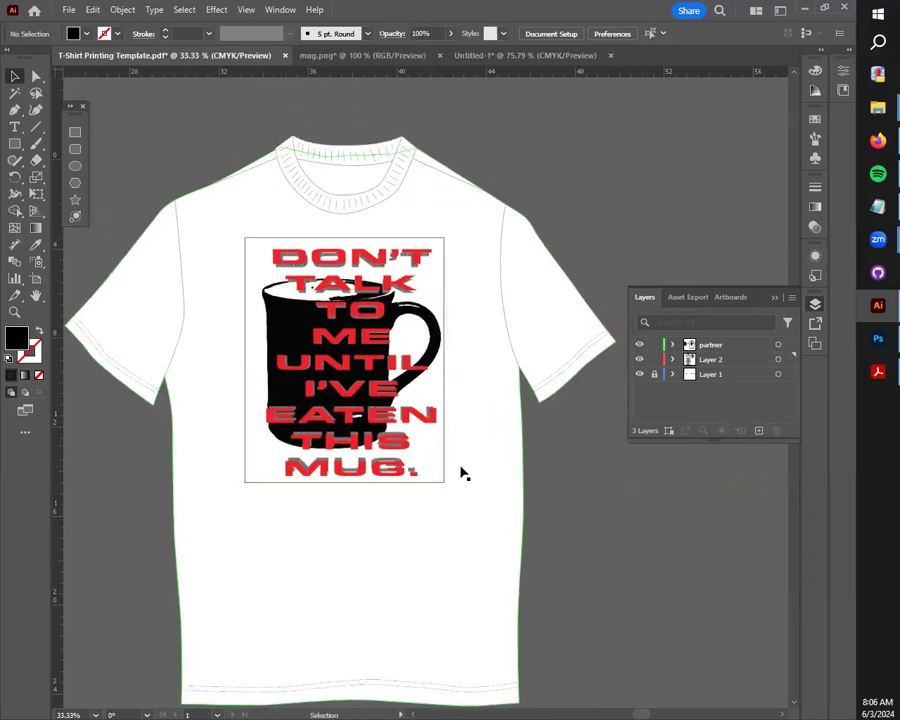
pyautogui.scroll(-2, 462, 472)
pyautogui.moveTo(322, 544); pyautogui.dragTo(540, 513)
pyautogui.scroll(1, 460, 530)
pyautogui.moveTo(428, 514); pyautogui.dragTo(518, 627)
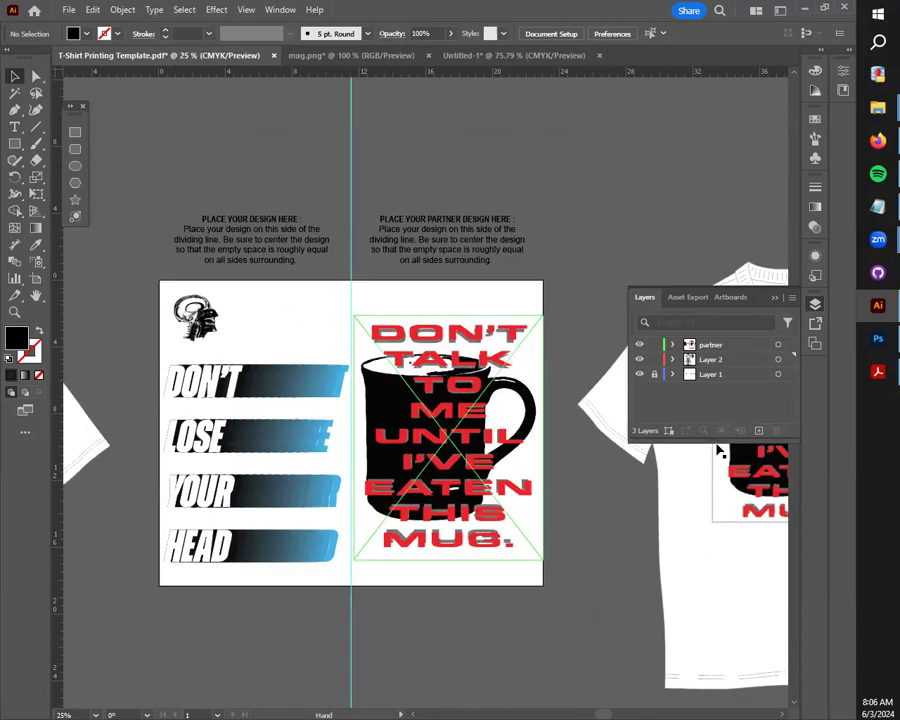
# Collapse the Layers panel, frame the whole artboard and try to save the T-shirt template PDF.
pyautogui.click(816, 306)
pyautogui.scroll(1, 542, 555)
pyautogui.moveTo(538, 549); pyautogui.dragTo(716, 569)
pyautogui.hotkey('ctrl', 's')
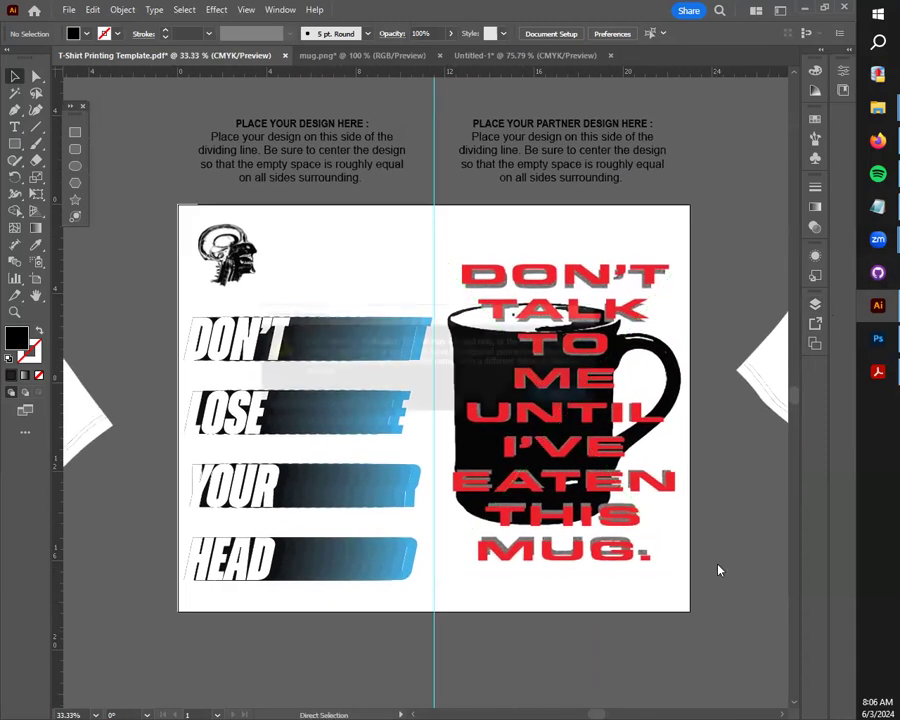
pyautogui.click(565, 395)
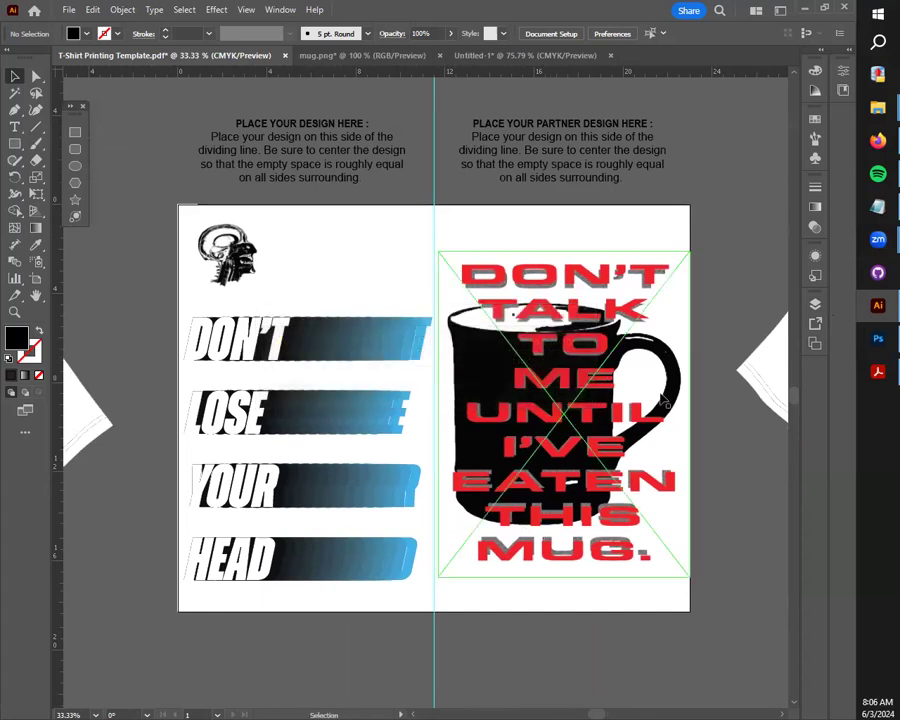
# Close the Acrobat window and return to the maximized T-shirt template in Illustrator.
pyautogui.rightClick(878, 378)
pyautogui.click(690, 701)
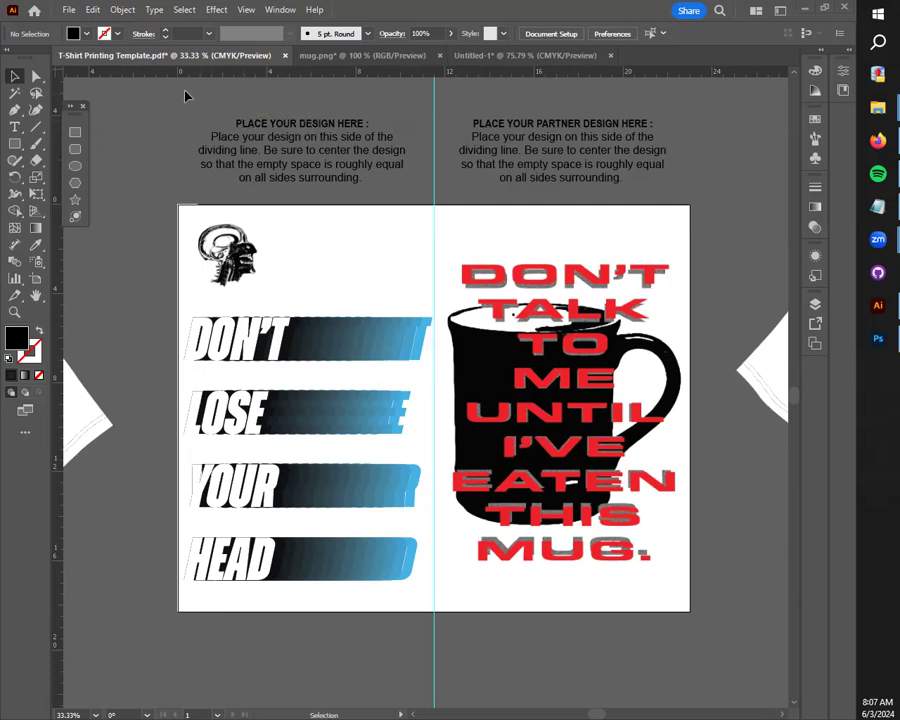
pyautogui.doubleClick(36, 5)
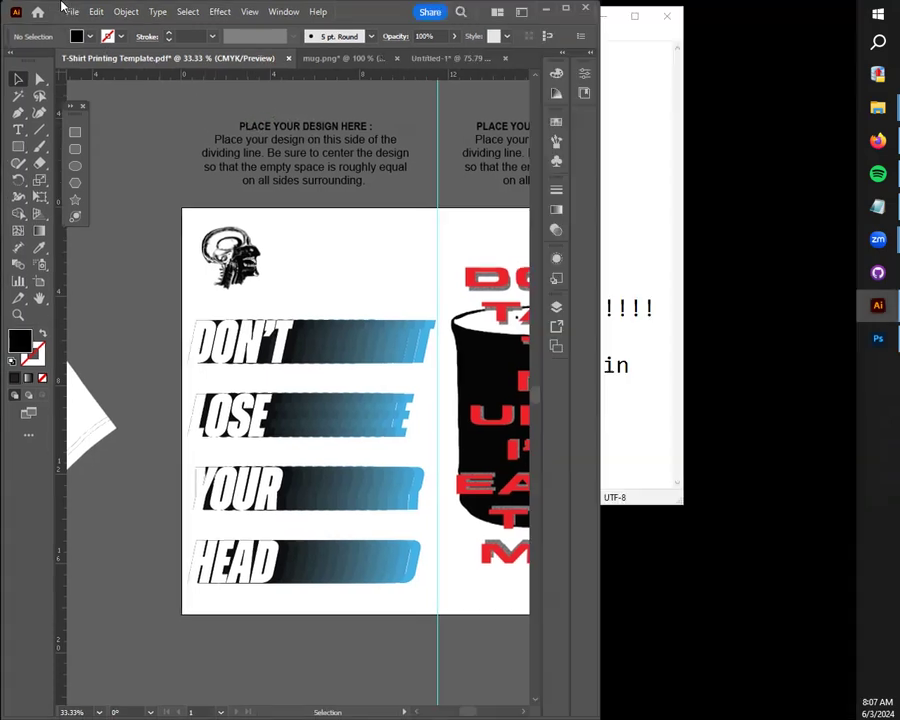
pyautogui.doubleClick(367, 10)
# Save the T-shirt template PDF and view it in Acrobat with the All tools pane closed.
pyautogui.click(68, 9)
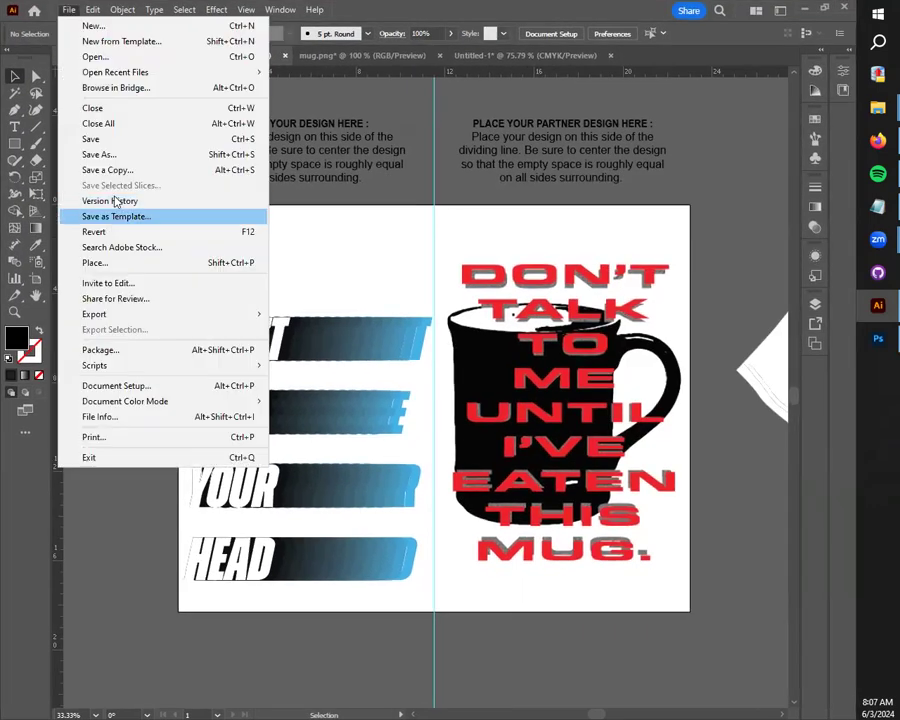
pyautogui.click(105, 146)
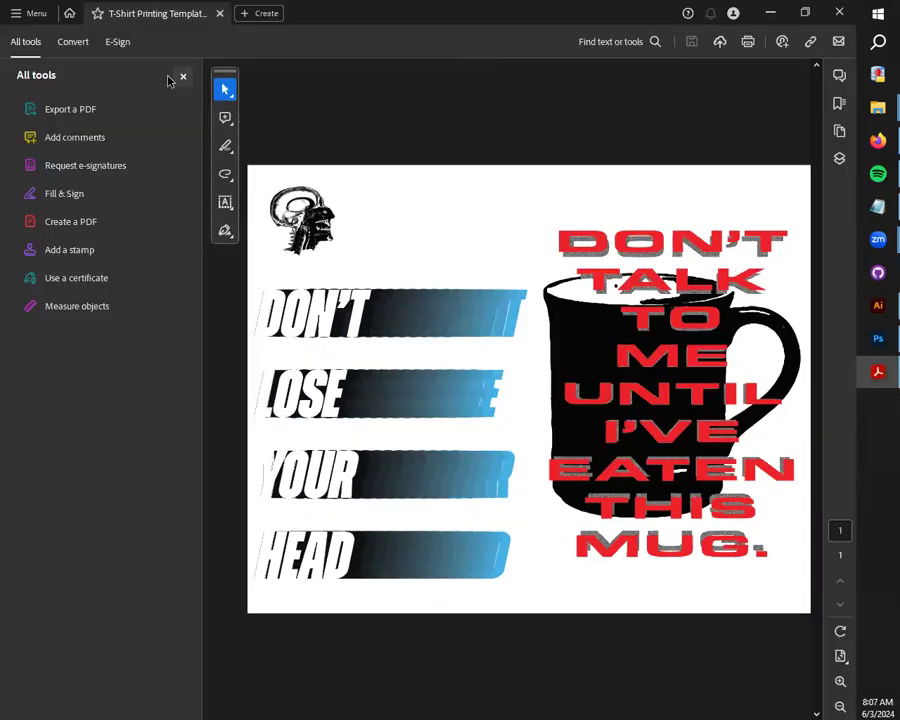
pyautogui.click(182, 78)
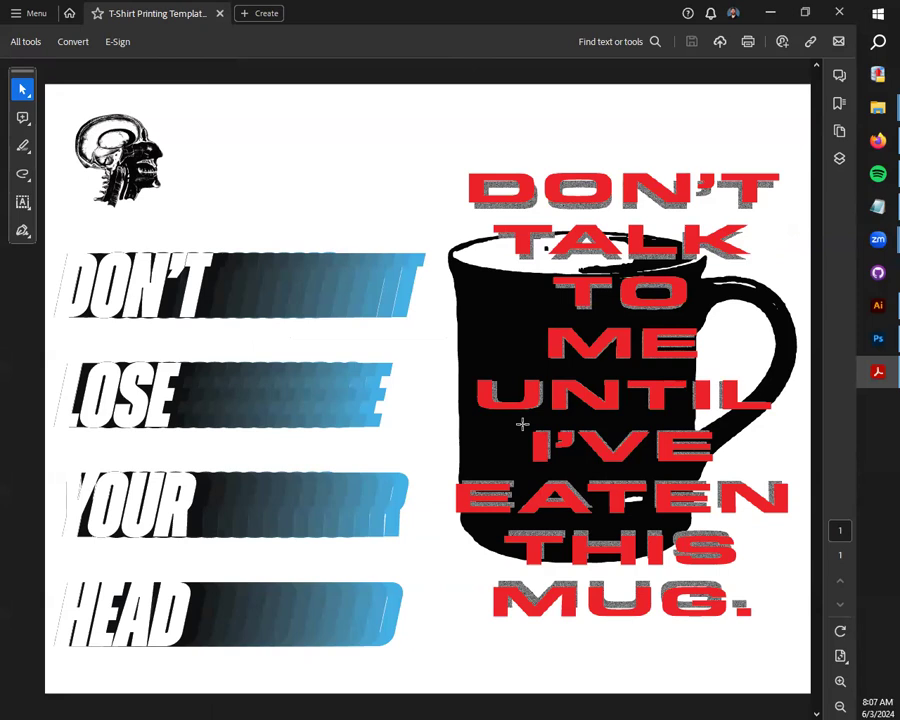
# Minimize Acrobat, switch to the p1 Graphic Design announcement in Firefox and enter Student View.
pyautogui.click(879, 141)
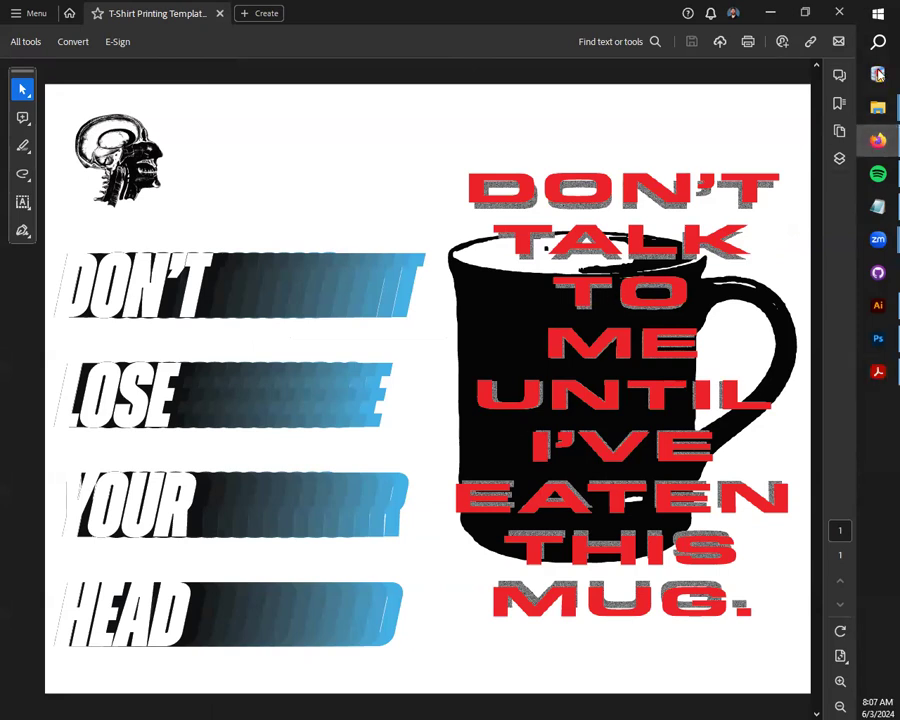
pyautogui.click(769, 14)
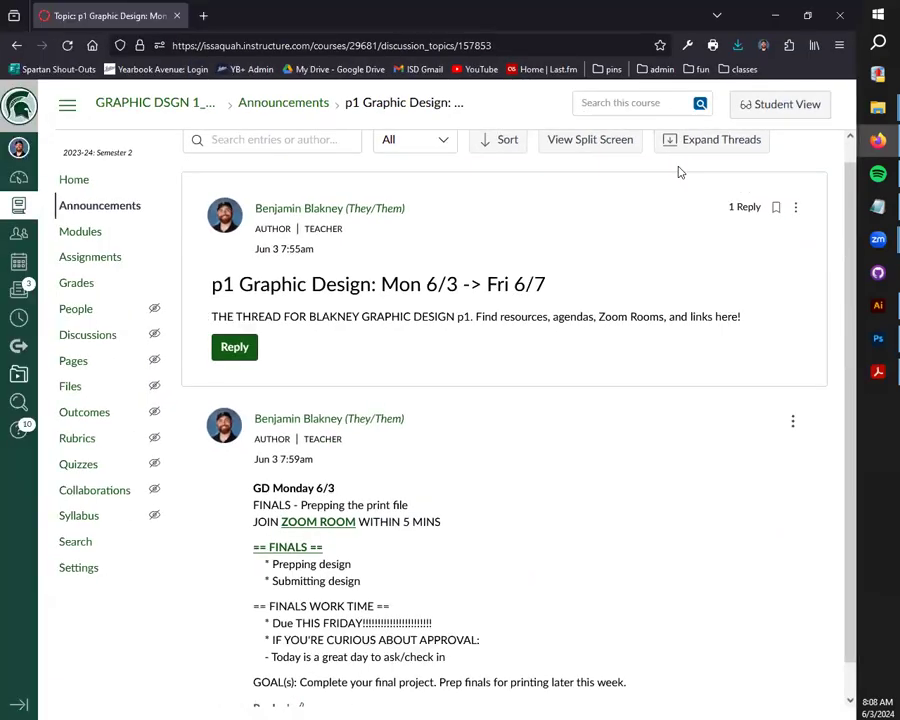
pyautogui.click(769, 115)
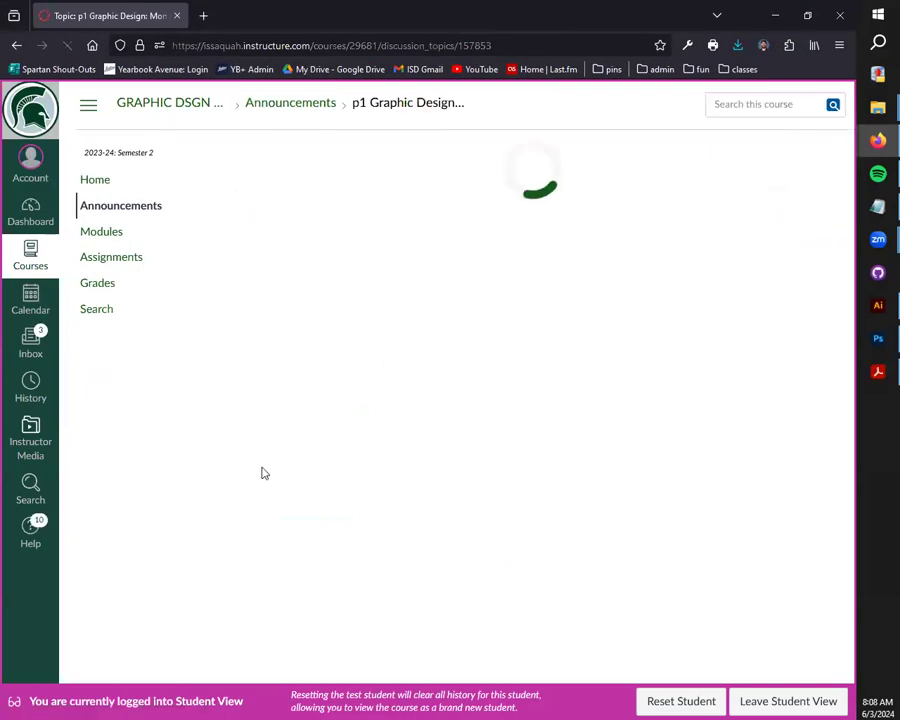
# Open the (PROJ 9.1 - FINAL) T-Shirt, Decal Design, or Mug Design assignment and review its print instructions and process videos down to the submission section.
pyautogui.click(331, 511)
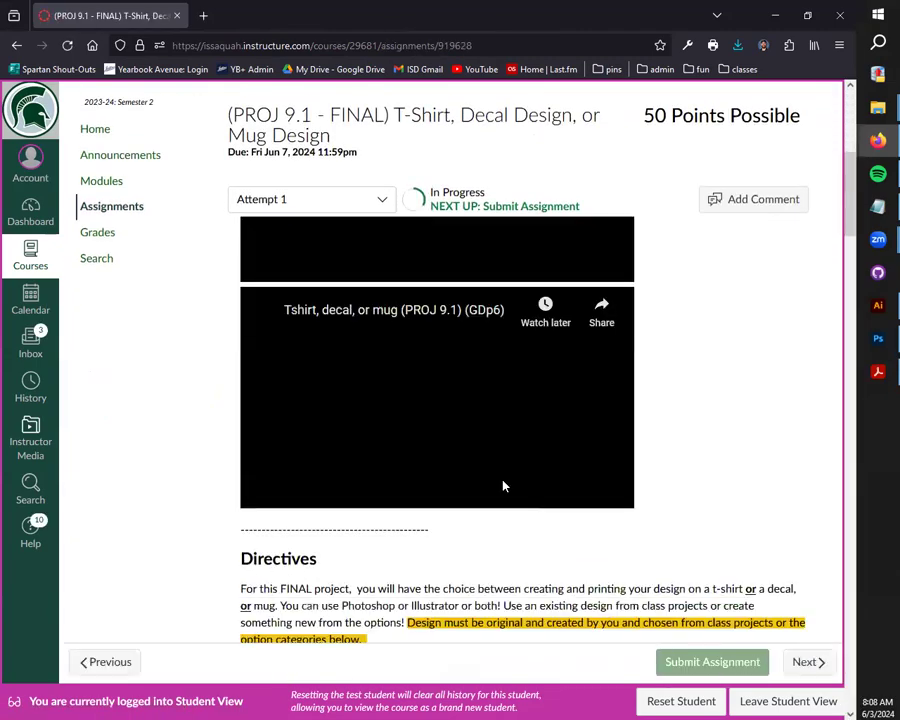
pyautogui.scroll(-10, 502, 482)
pyautogui.scroll(-20, 560, 500)
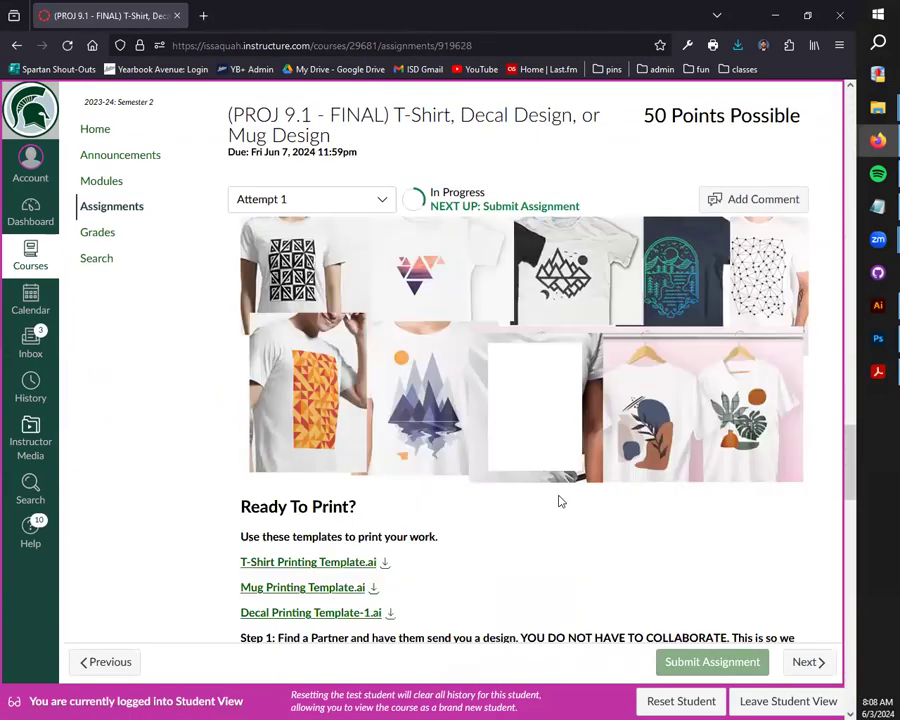
pyautogui.scroll(-3, 559, 501)
pyautogui.scroll(10, 556, 498)
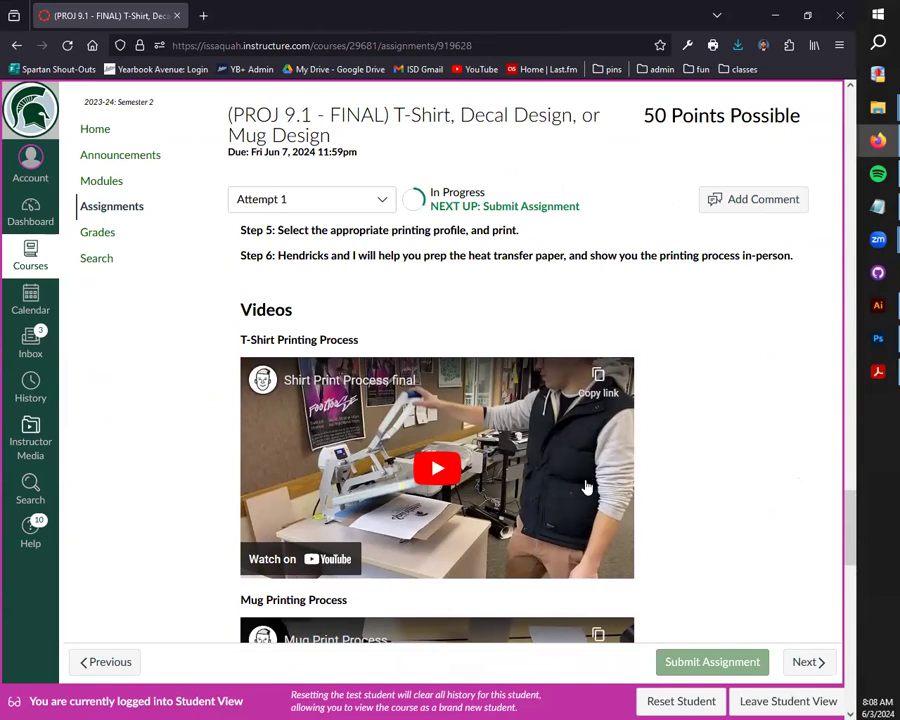
pyautogui.scroll(-4, 300, 297)
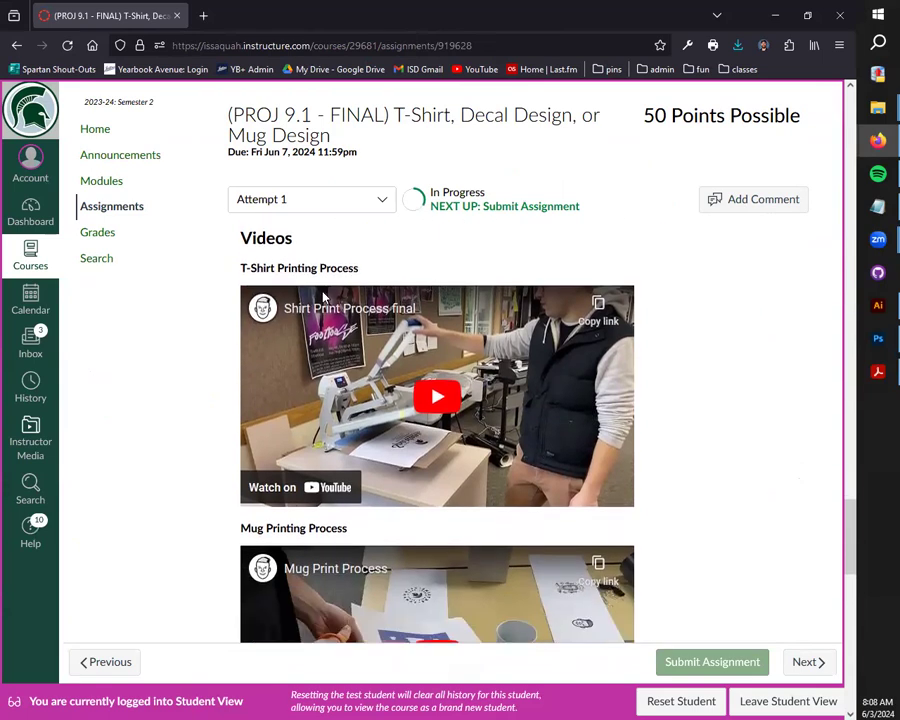
pyautogui.scroll(-5, 533, 455)
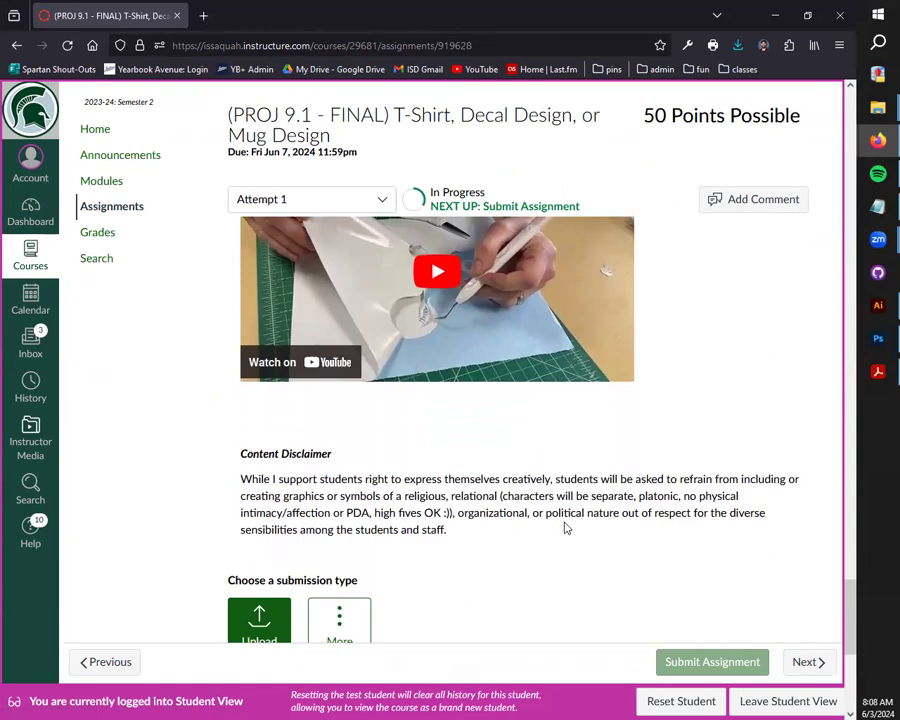
pyautogui.scroll(7, 566, 526)
pyautogui.scroll(-8, 499, 519)
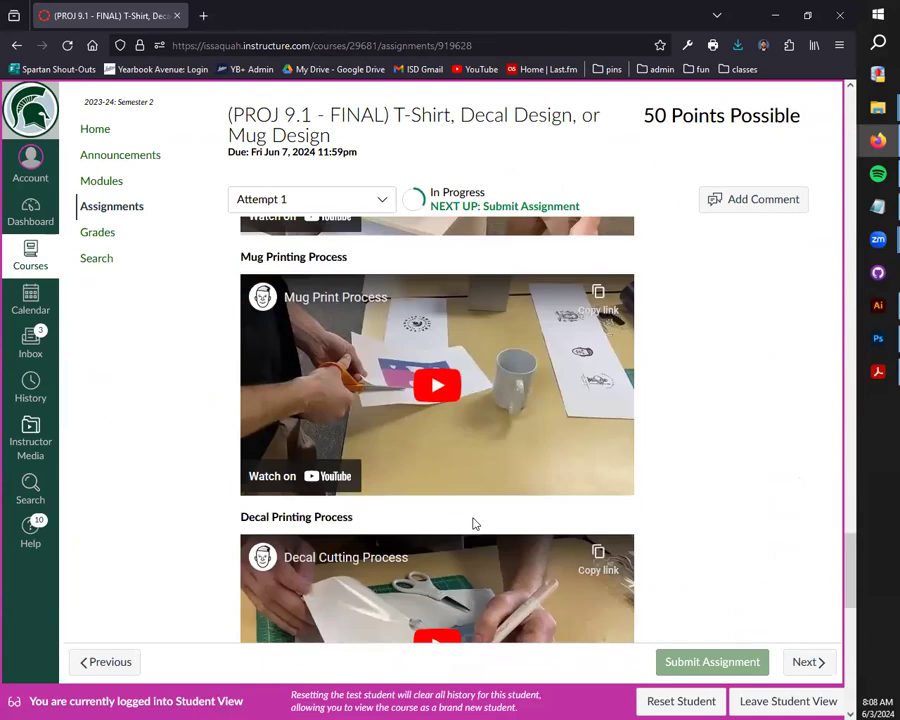
pyautogui.scroll(-1, 353, 605)
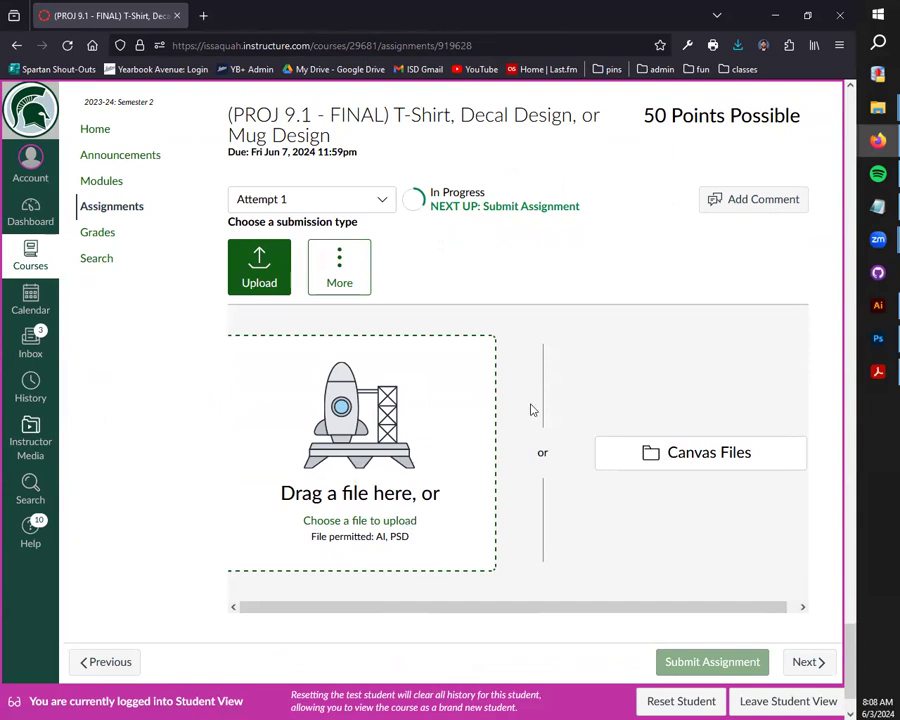
# View the assignment's file upload dialog, dismiss it without choosing a file and return to the assignment details.
pyautogui.click(484, 491)
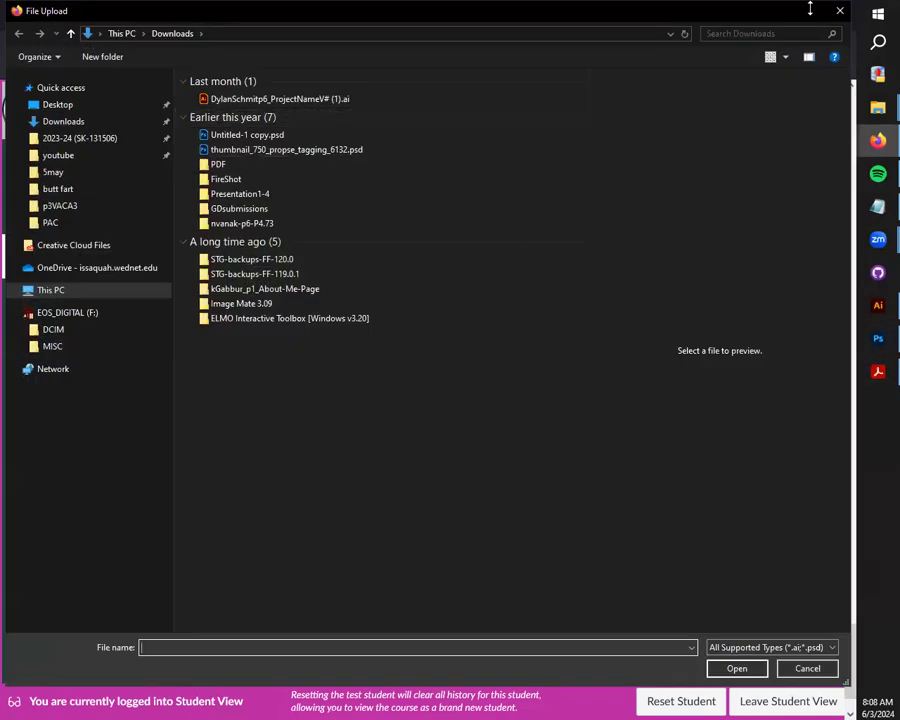
pyautogui.click(840, 14)
pyautogui.scroll(-1, 426, 416)
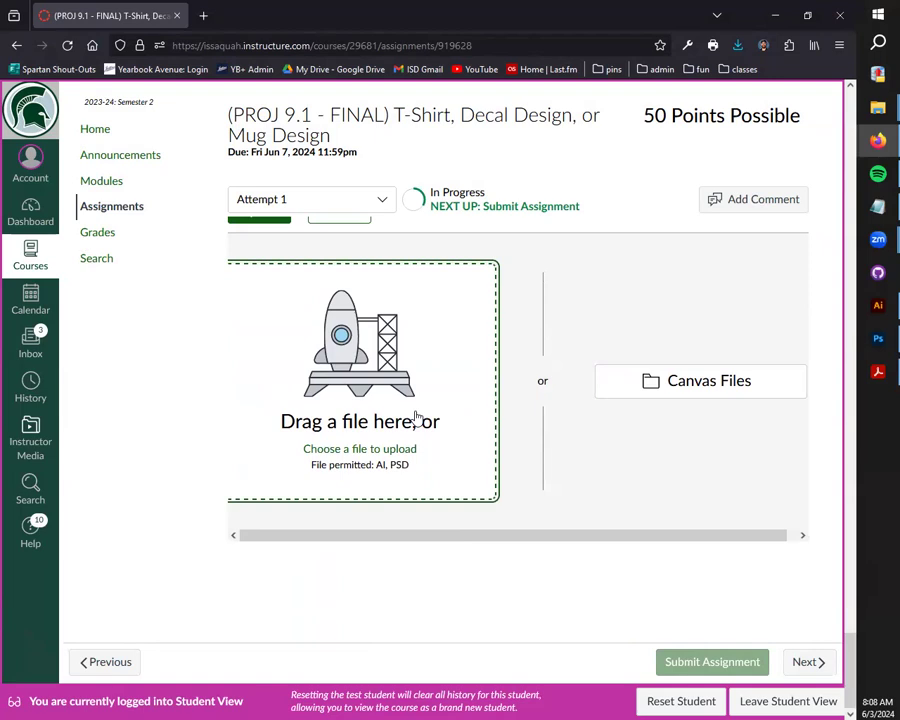
pyautogui.scroll(15, 522, 362)
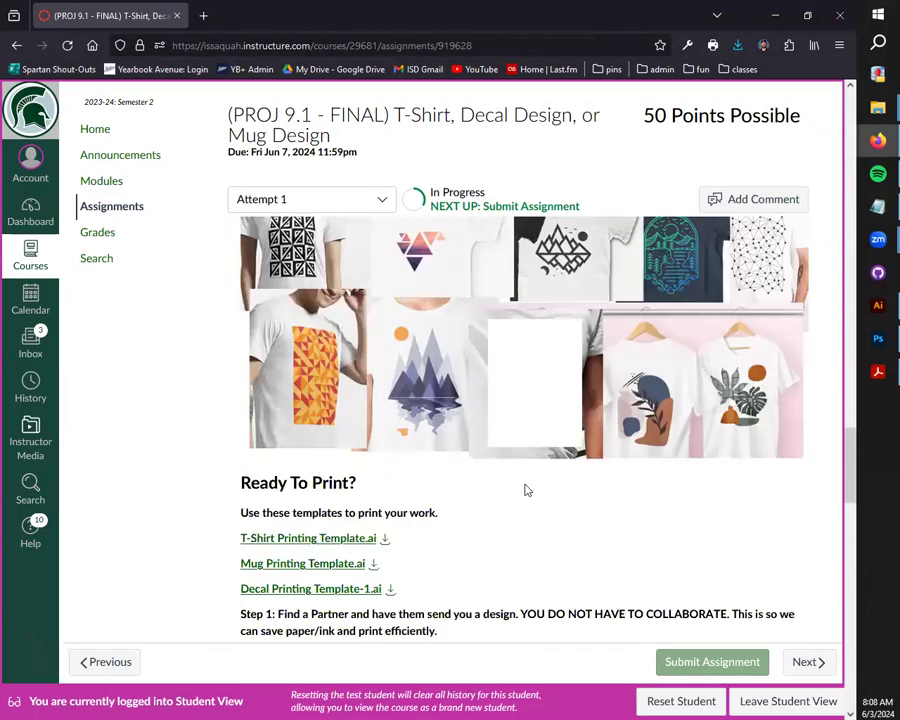
pyautogui.scroll(10, 616, 376)
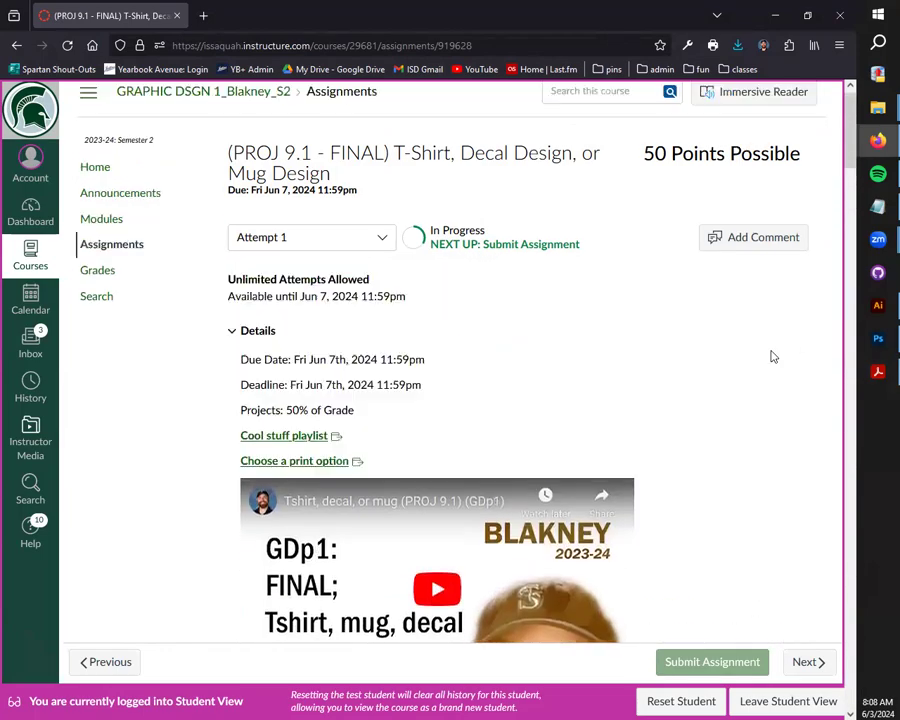
# Switch to the T-shirt template in Illustrator and examine the front and back shirt mockups beside the artboard.
pyautogui.click(876, 308)
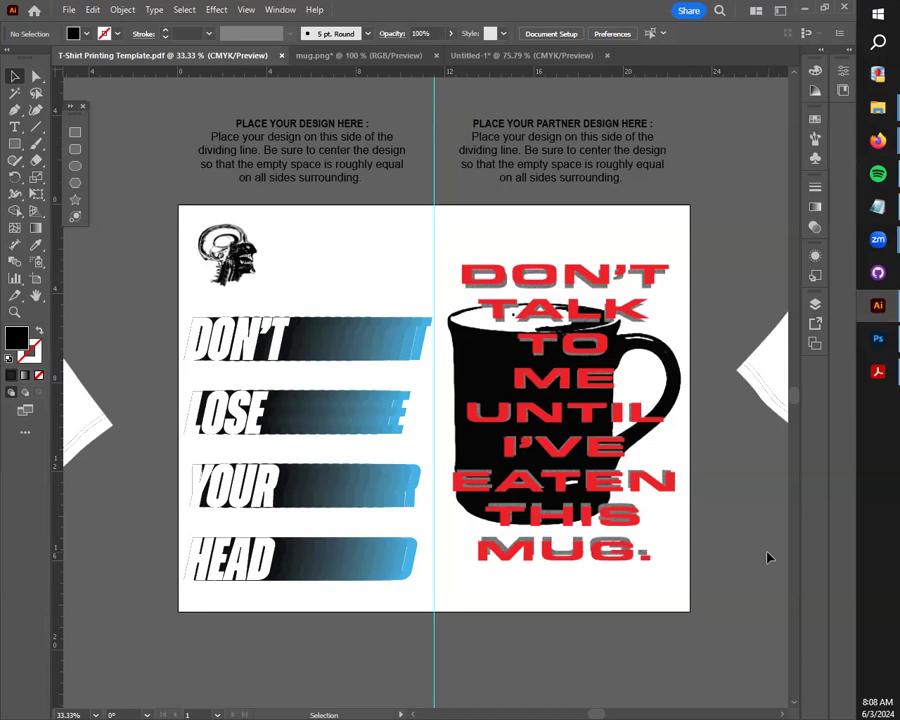
pyautogui.scroll(-3, 478, 648)
pyautogui.moveTo(351, 598); pyautogui.dragTo(462, 304)
pyautogui.scroll(4, 548, 543)
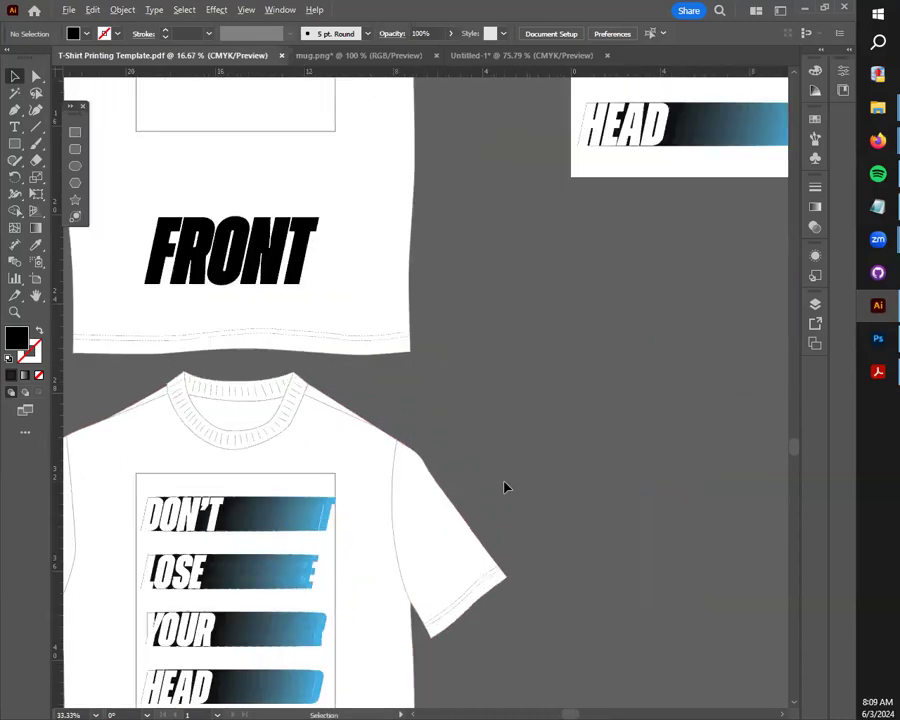
pyautogui.scroll(-3, 672, 584)
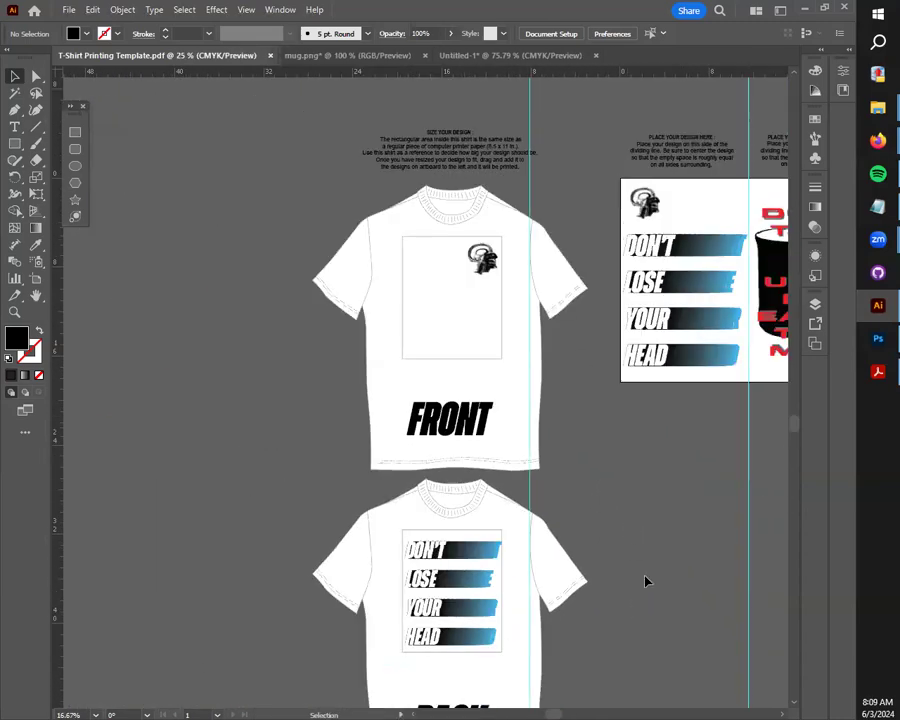
pyautogui.moveTo(649, 586); pyautogui.dragTo(631, 526)
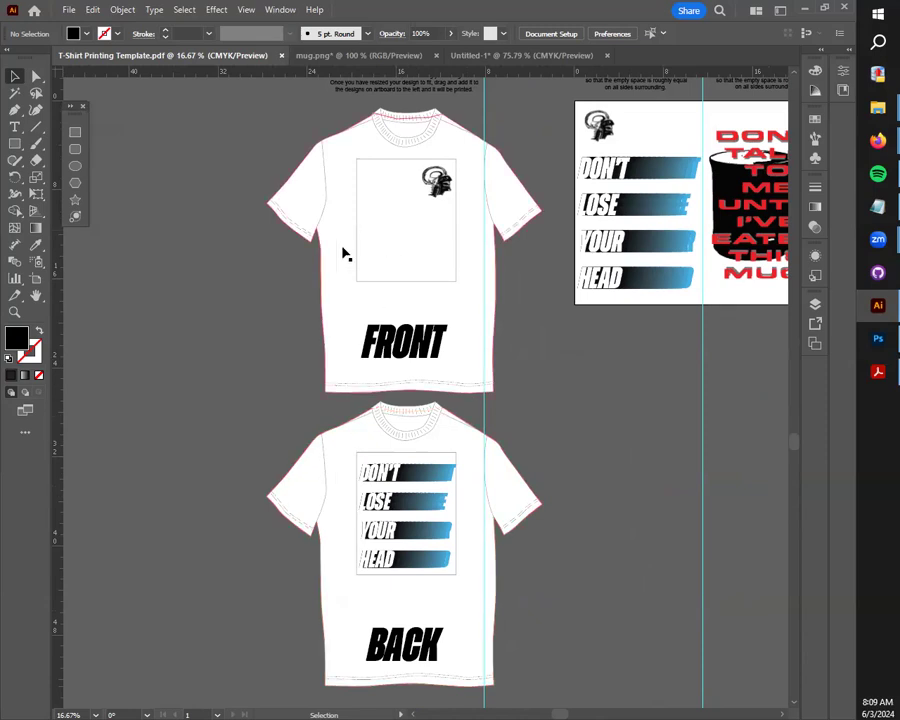
# Compare the design on the back shirt mockup with both partners' designs placed on the print artboard.
pyautogui.click(474, 535)
pyautogui.click(671, 510)
pyautogui.moveTo(560, 510); pyautogui.dragTo(268, 518)
pyautogui.scroll(-1, 609, 508)
pyautogui.hotkey('ctrl', ';')
pyautogui.moveTo(550, 471); pyautogui.dragTo(546, 617)
pyautogui.scroll(3, 494, 488)
pyautogui.scroll(1, 543, 545)
pyautogui.moveTo(542, 548); pyautogui.dragTo(565, 623)
pyautogui.scroll(-1, 563, 620)
pyautogui.moveTo(543, 583); pyautogui.dragTo(534, 608)
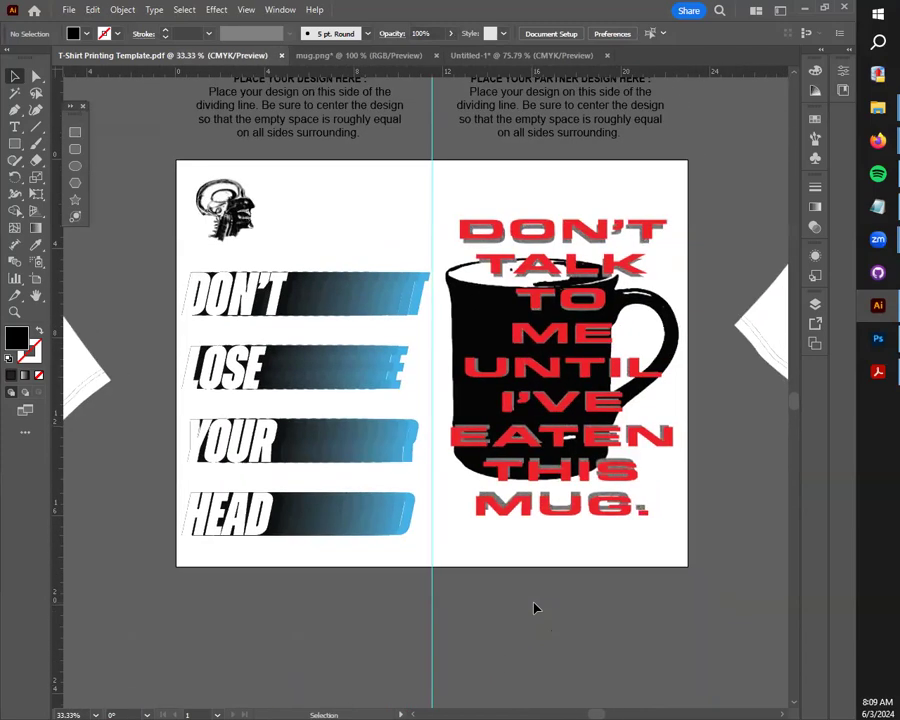